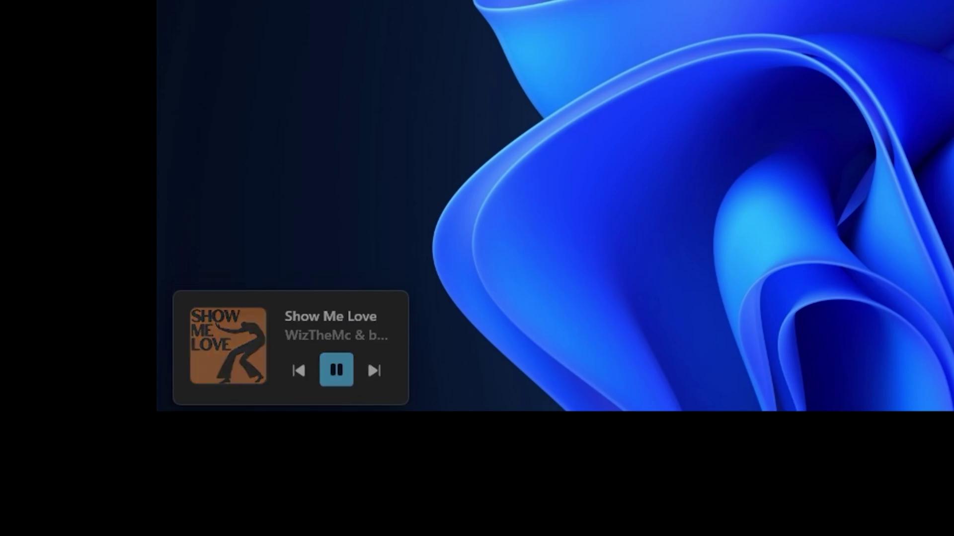
Skip to the next track, NEW DROP, so the media flyout shows it
key(XF86AudioNext)
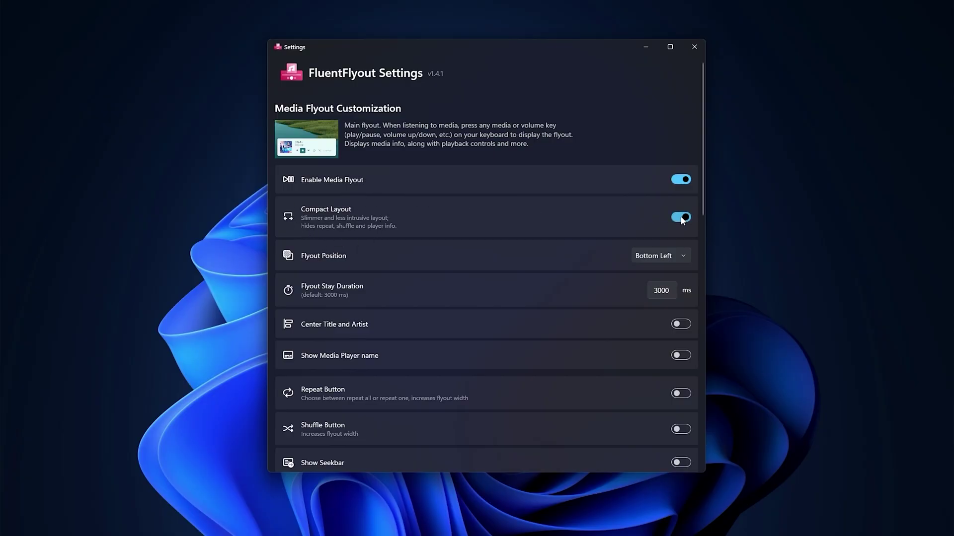
Set the flyout stay duration to 5000 ms and preview the media flyout
key(XF86AudioRaiseVolume)
scroll(668, 229, down, 3)
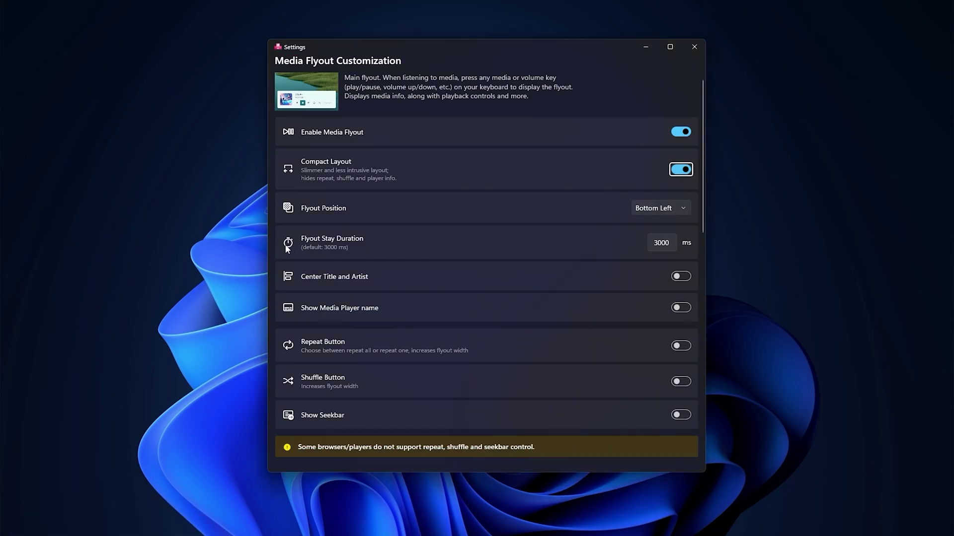
key(XF86AudioRaiseVolume)
scroll(619, 244, down, 4)
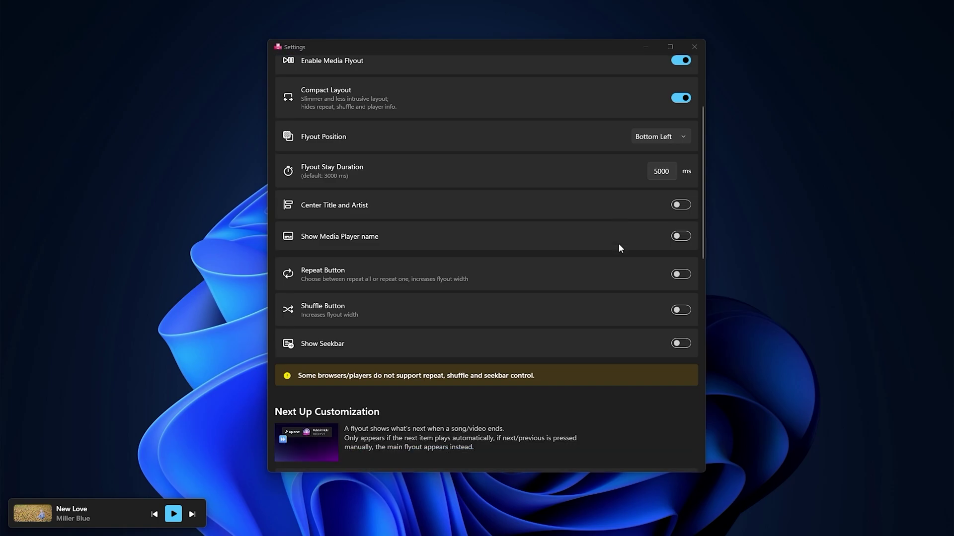
Turn on Show Seekbar, jump playback to 03:41, and enable the Next Up flyout
click(685, 319)
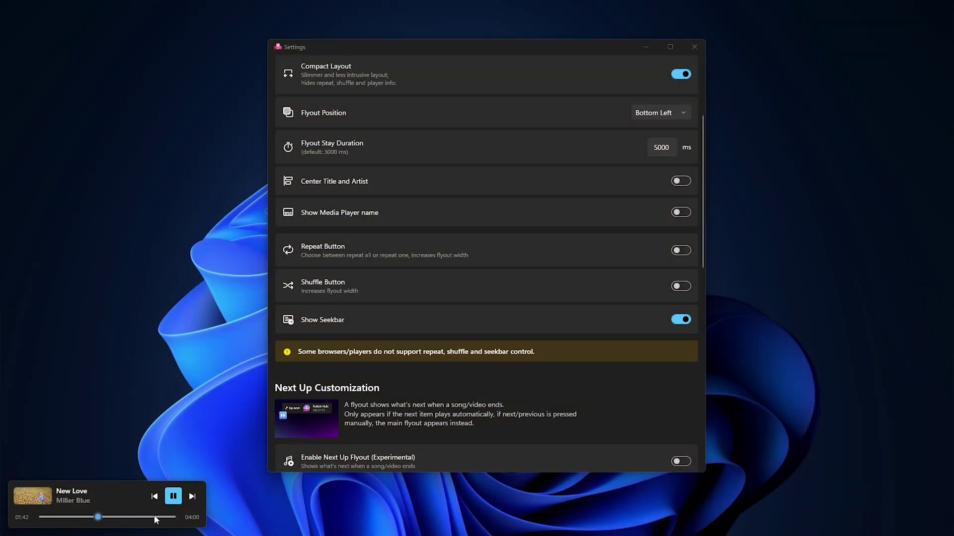
click(160, 517)
scroll(541, 378, down, 3)
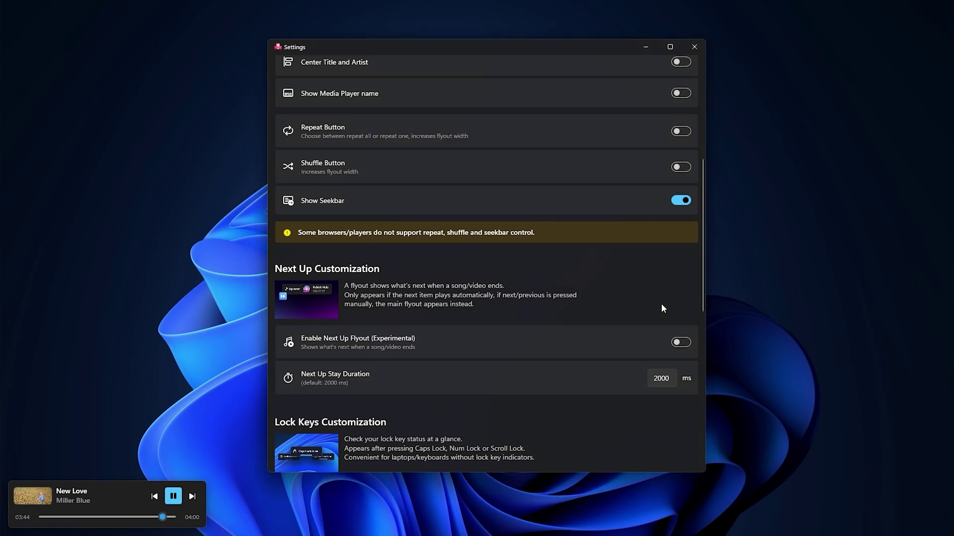
click(681, 343)
scroll(609, 321, down, 2)
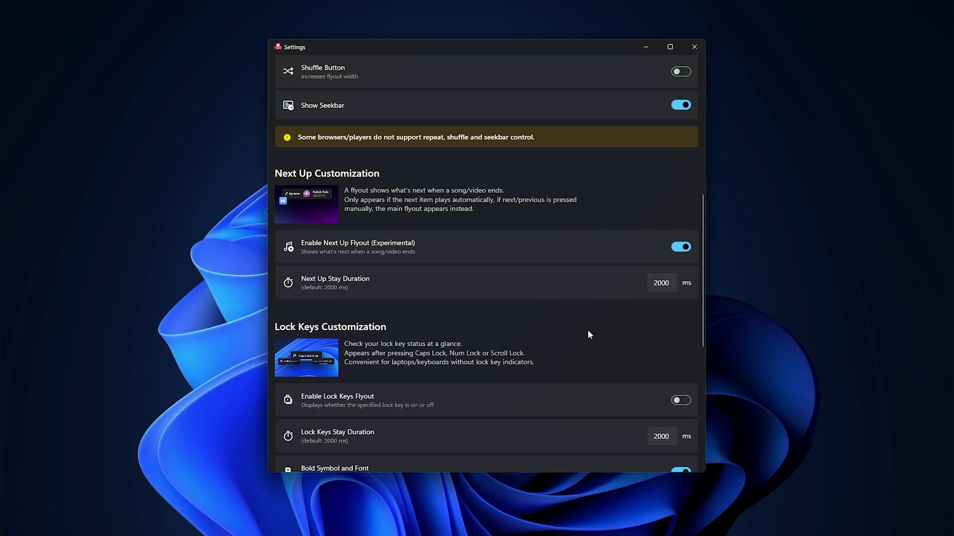
Toggle the Lock Keys flyout and test it with Caps Lock and Scroll Lock
scroll(388, 305, down, 3)
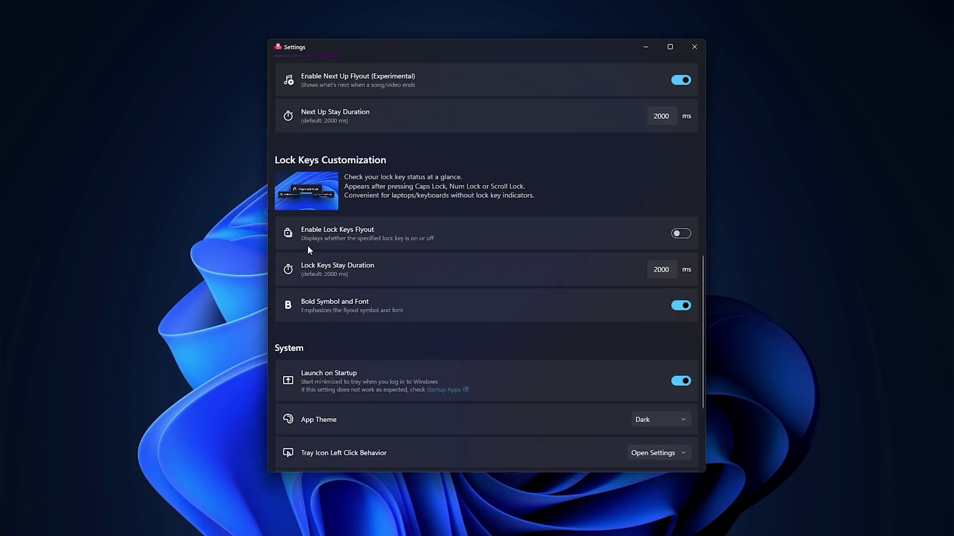
click(680, 234)
key(Caps_Lock)
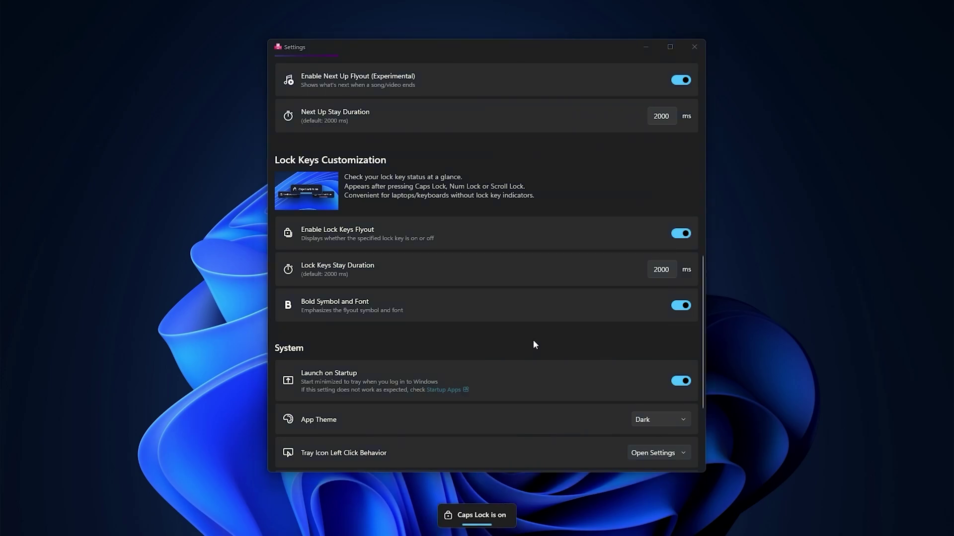
key(Caps_Lock)
key(Scroll_Lock)
key(Scroll_Lock)
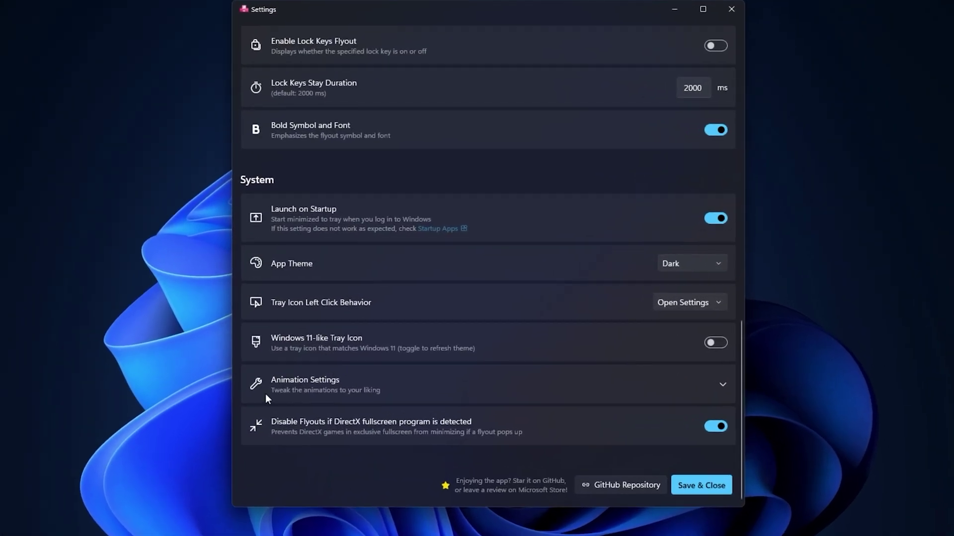
In Animation Settings keep Quadratic easing, and keep the Dark app theme
click(723, 385)
scroll(702, 348, down, 2)
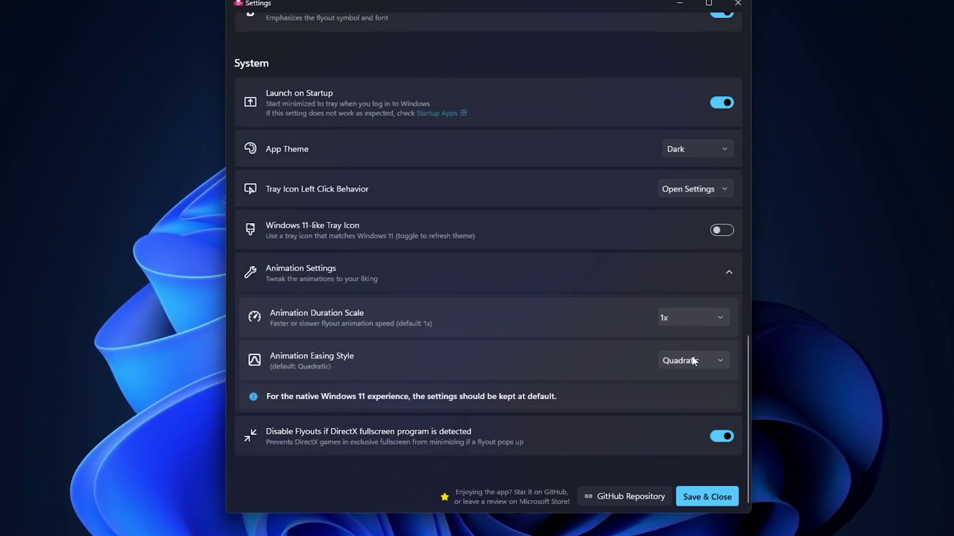
click(693, 360)
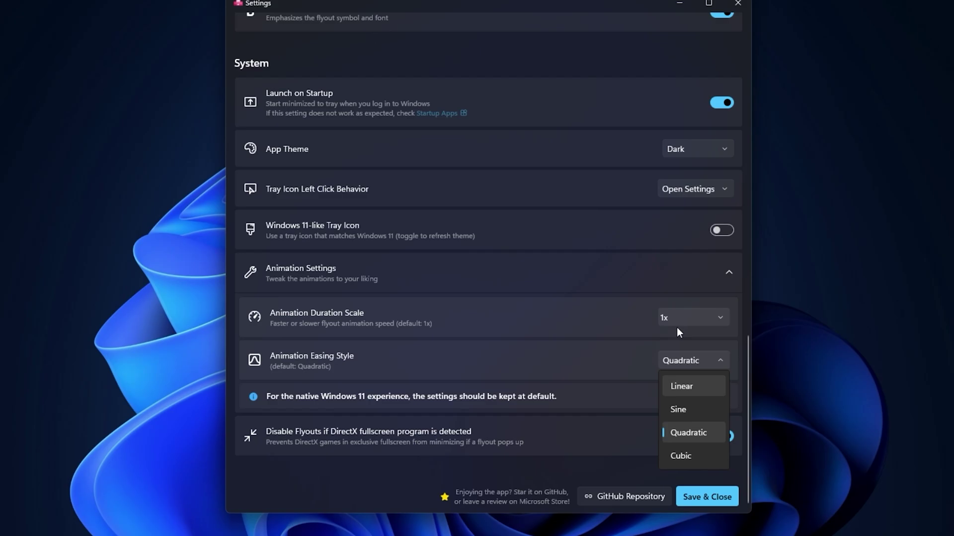
click(692, 150)
click(692, 148)
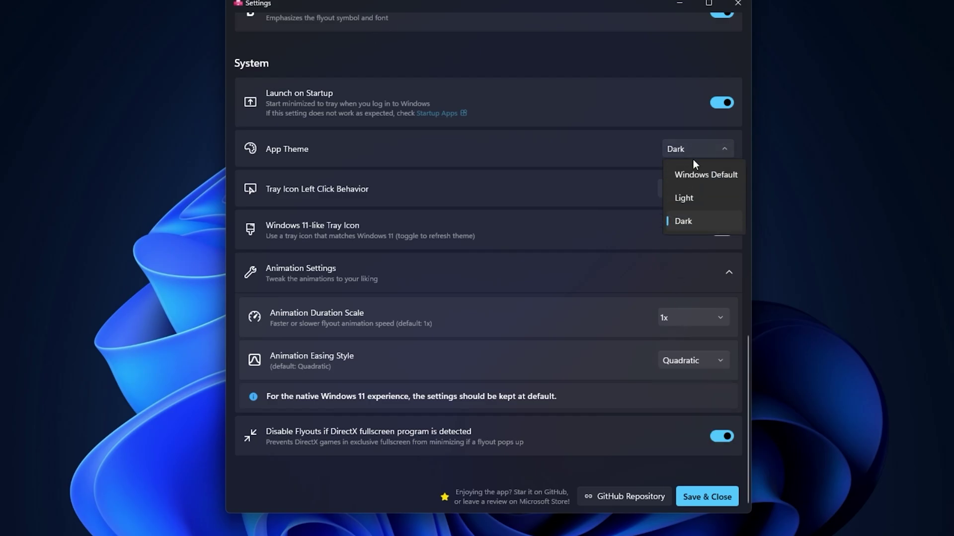
click(696, 146)
scroll(556, 228, up, 3)
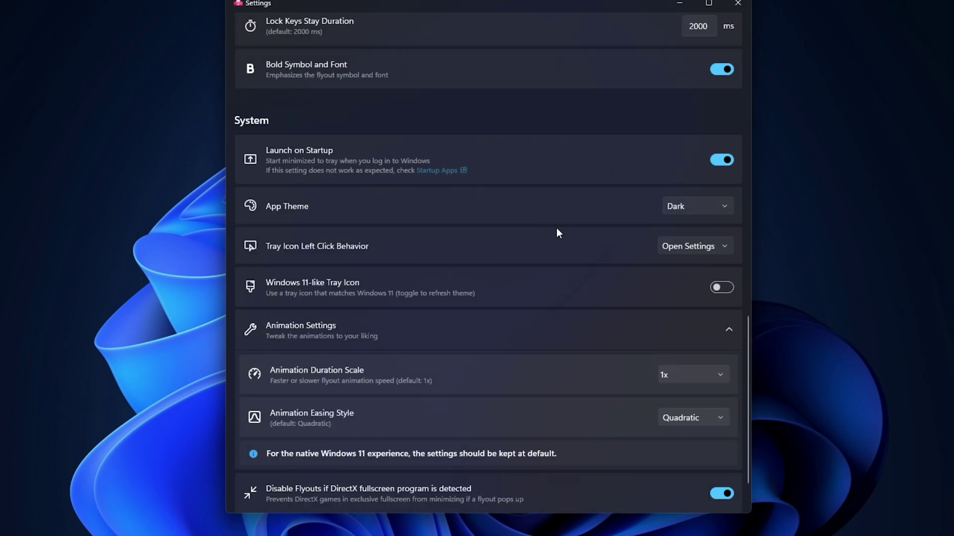
scroll(559, 253, up, 10)
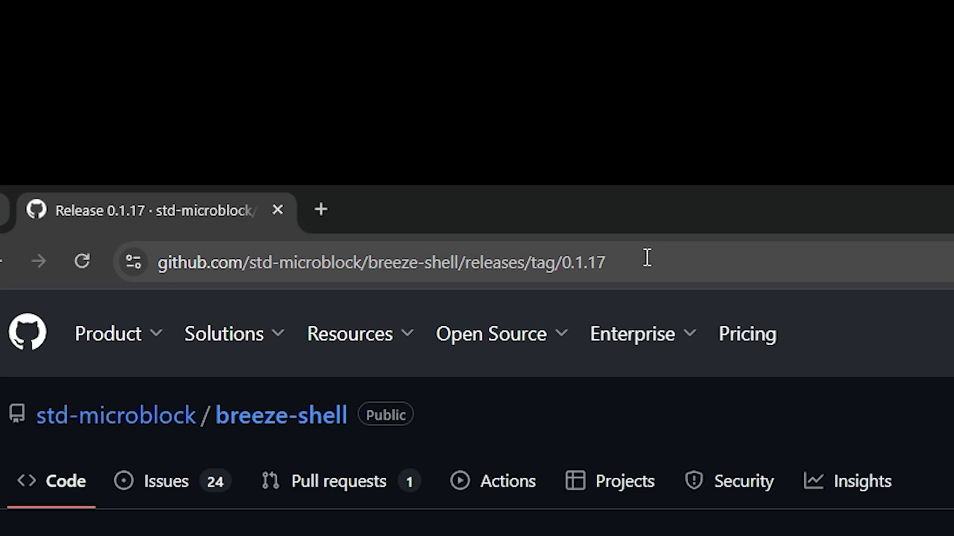
Scroll the breeze-shell 0.1.17 release page down to its four assets, including windows-build.zip
click(138, 270)
click(159, 271)
scroll(476, 447, down, 10)
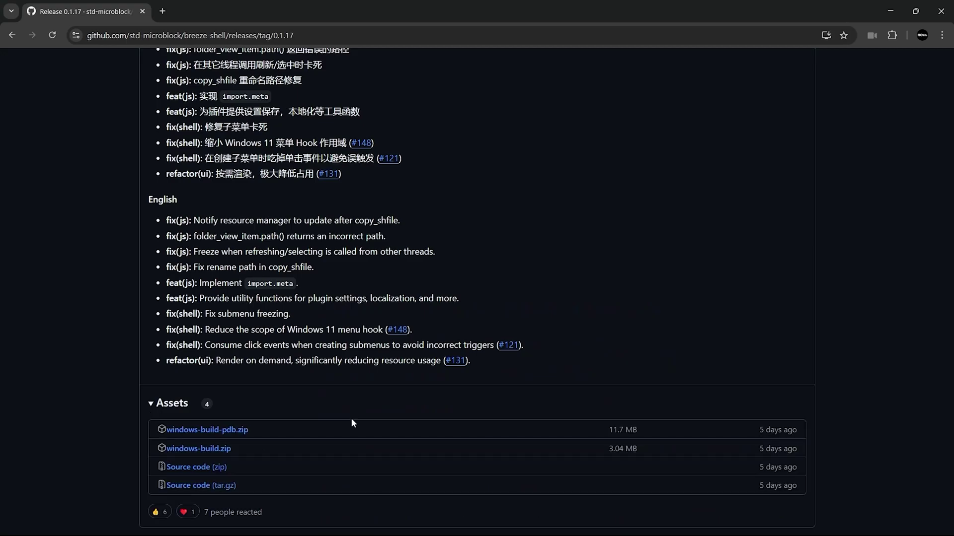
scroll(351, 419, down, 2)
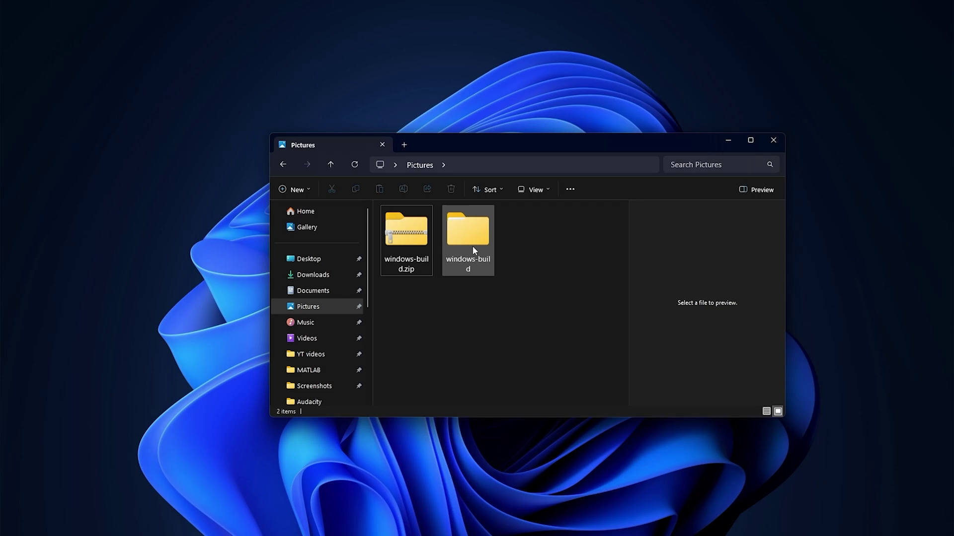
Run breeze.exe from windows-build > x64 > releasedbg and centre its window
double_click(473, 246)
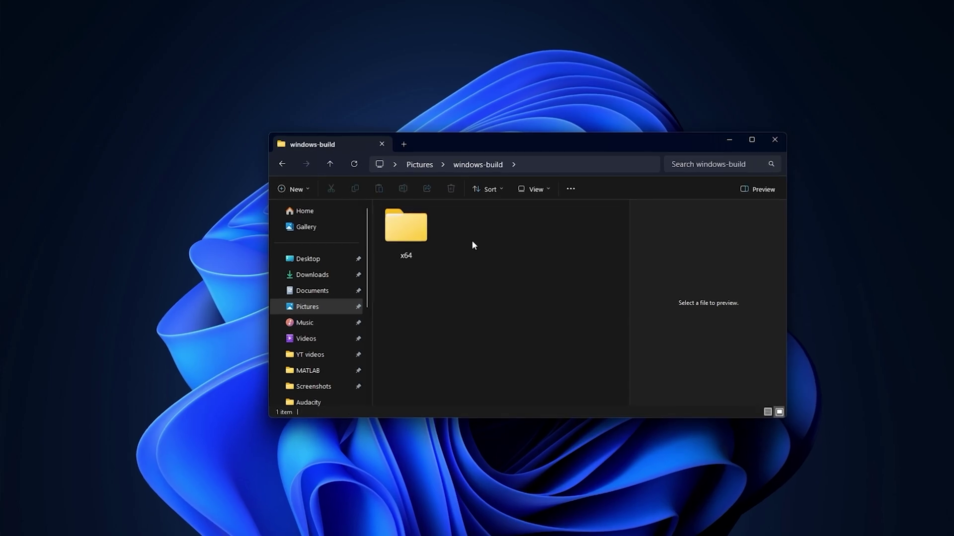
double_click(425, 237)
double_click(412, 232)
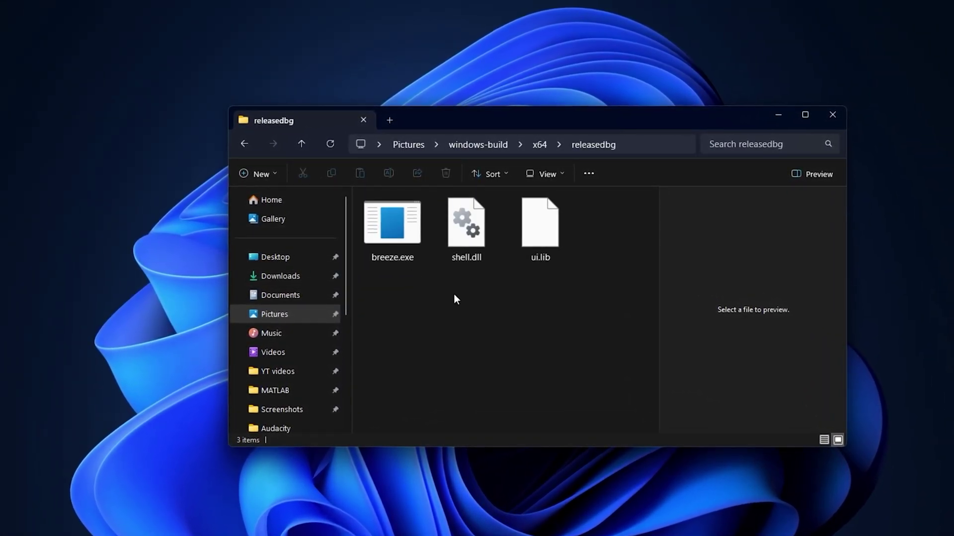
double_click(405, 243)
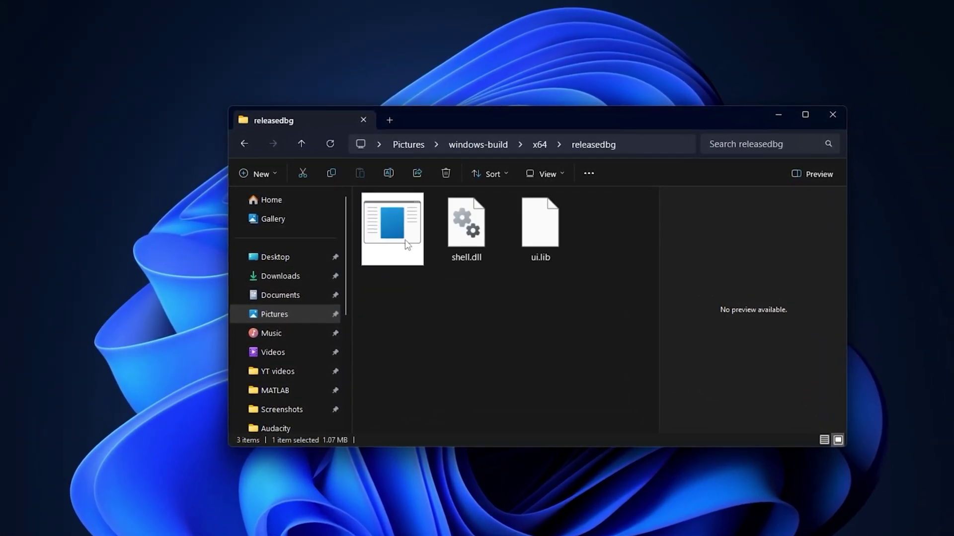
drag(178, 100, 545, 167)
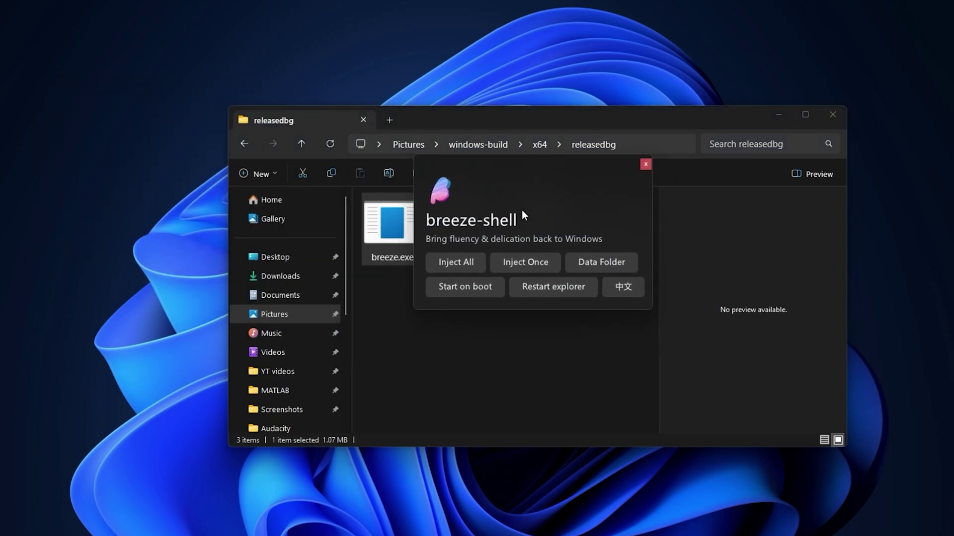
Enable Inject All and Start on boot, then restart Windows Explorer
click(448, 264)
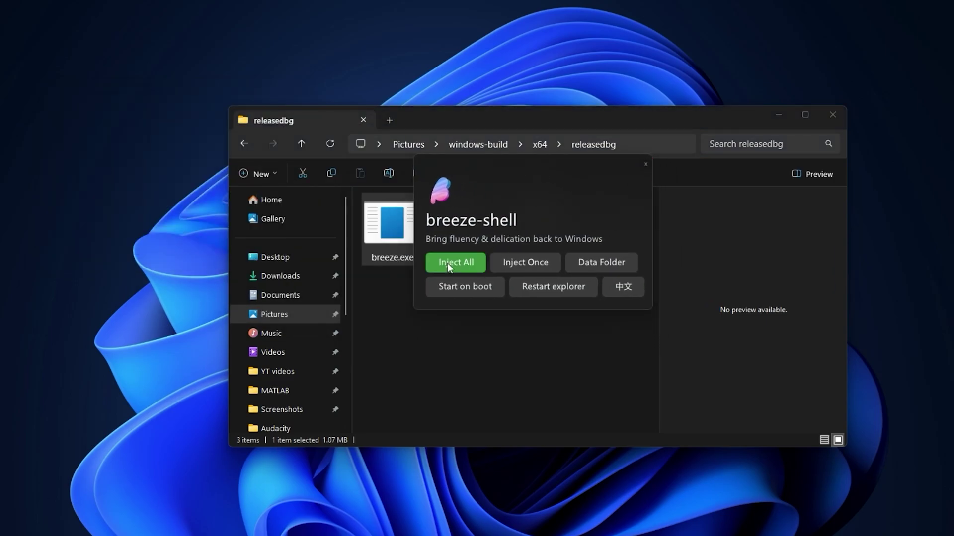
click(461, 290)
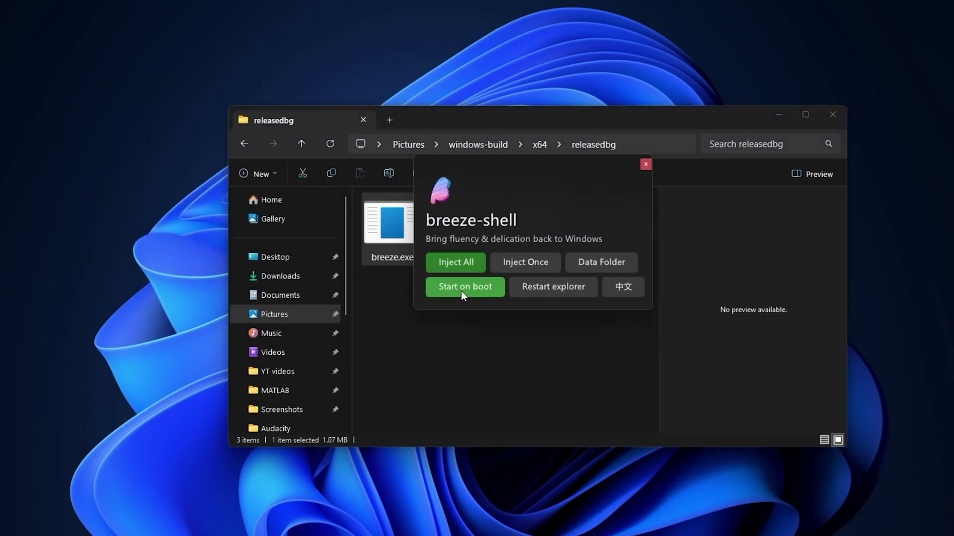
click(551, 291)
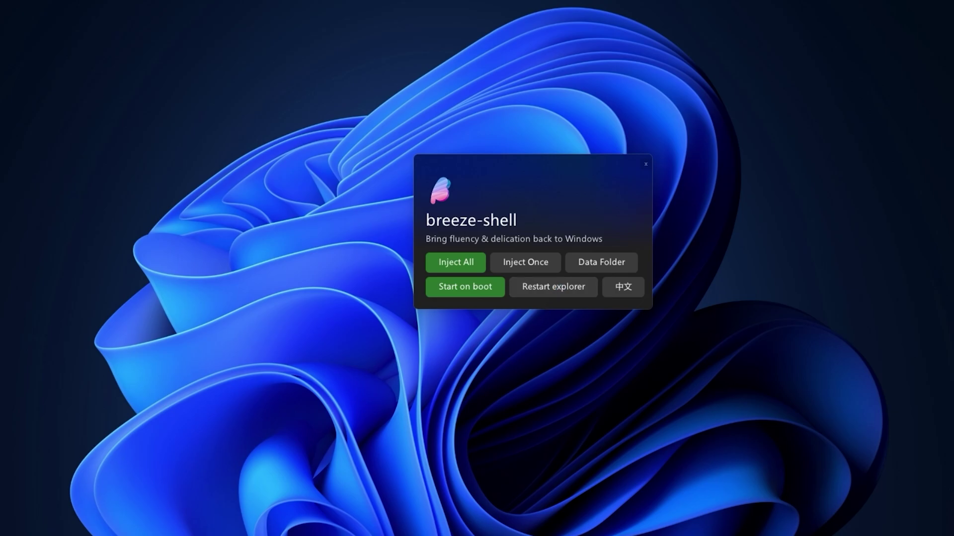
Open the windows-build zip from Pictures in a new File Explorer window
key(super+e)
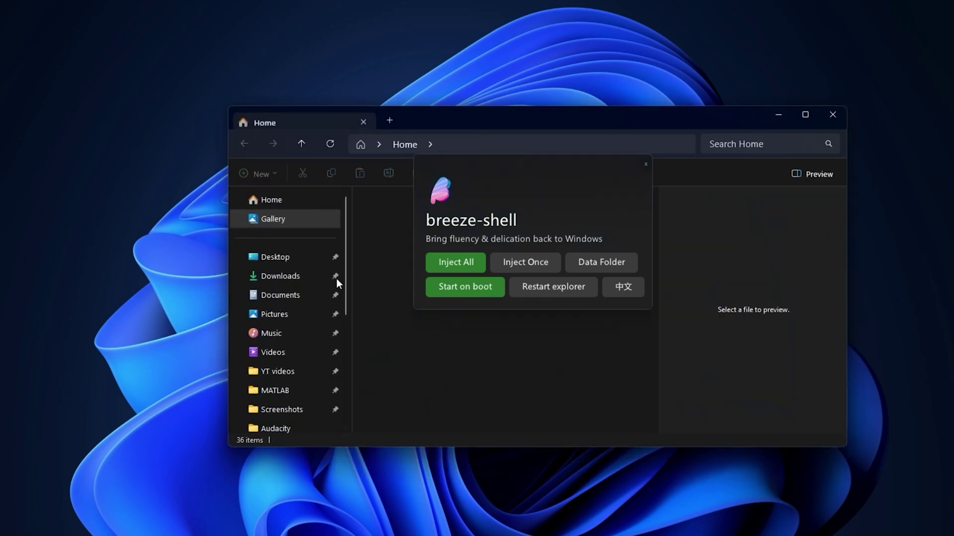
click(238, 314)
click(638, 167)
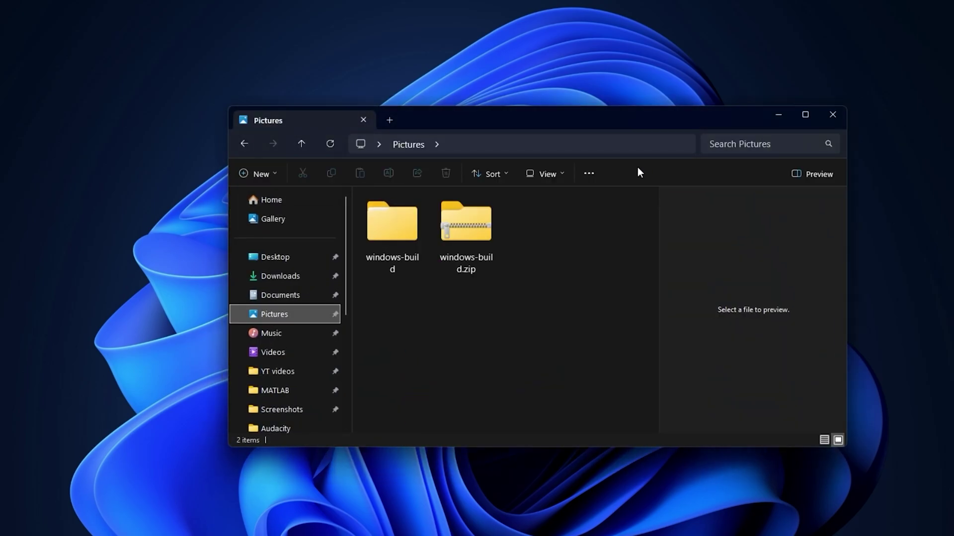
double_click(446, 238)
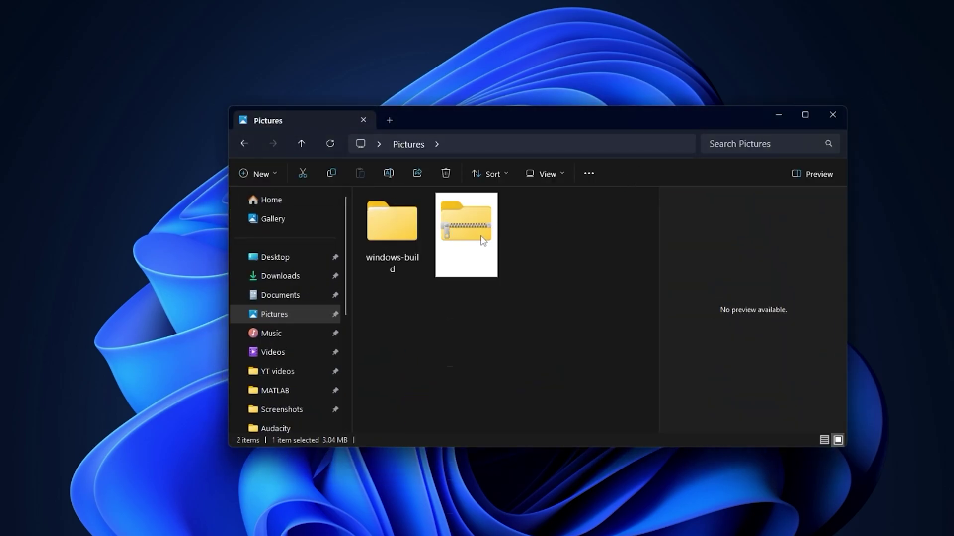
Show the windows-build archive's context menu with WinRAR's Extract files / Extract Here options
right_click(447, 236)
mouse_move(506, 262)
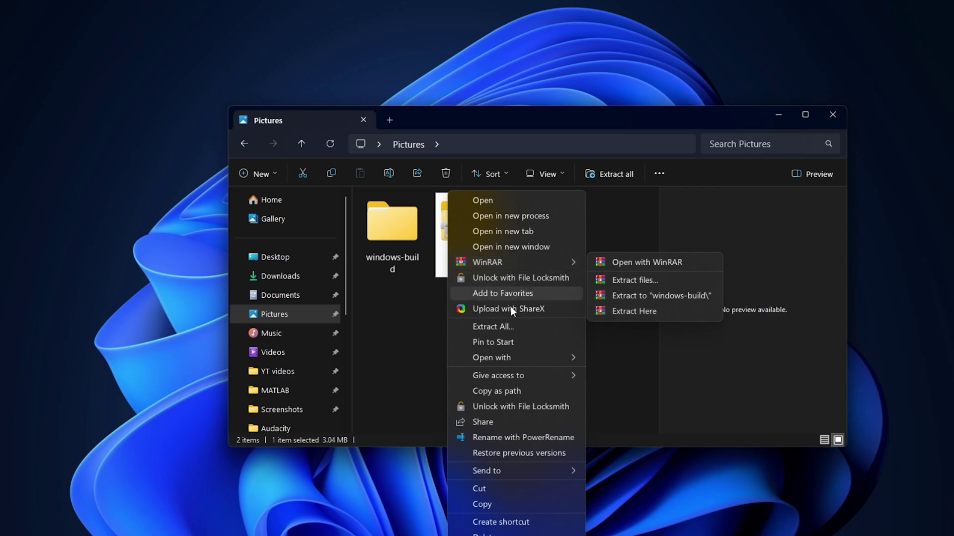
mouse_move(509, 354)
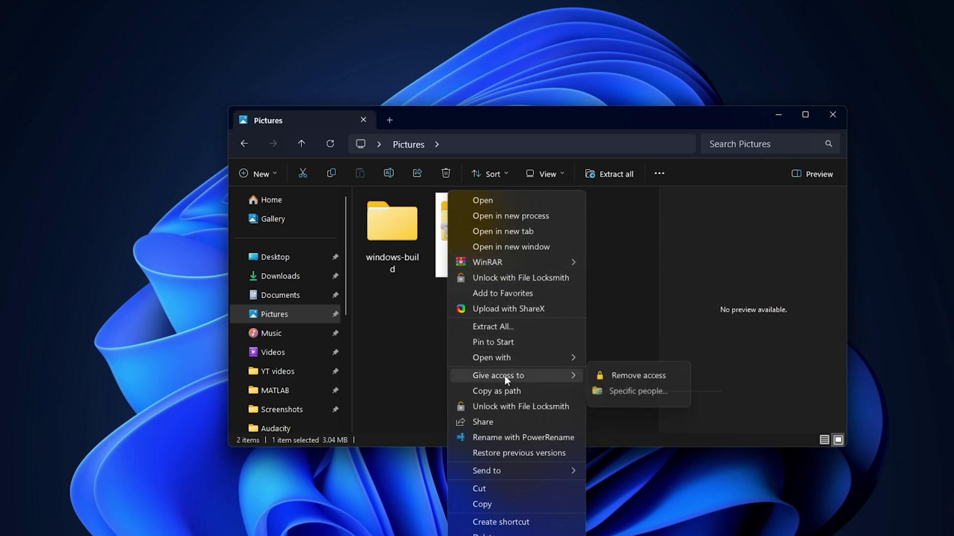
mouse_move(510, 472)
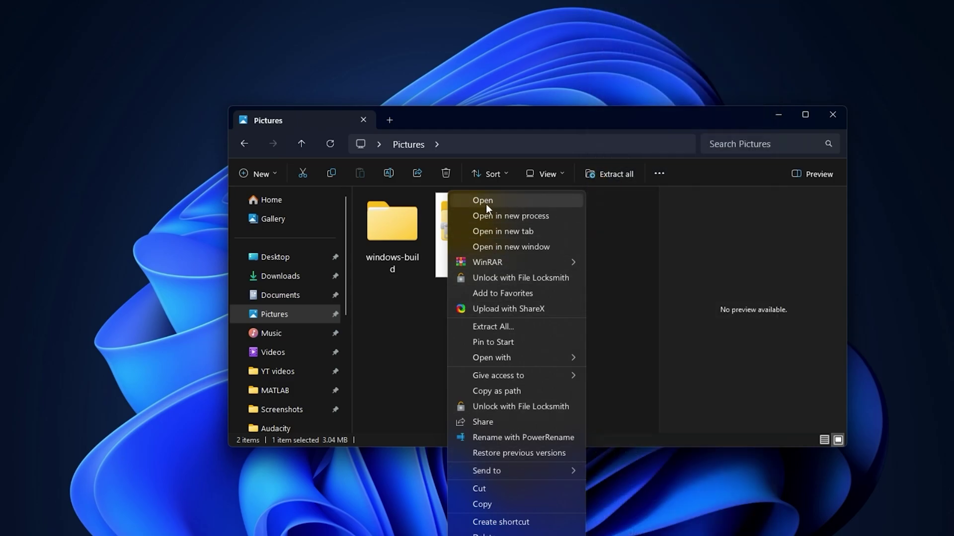
right_click(410, 216)
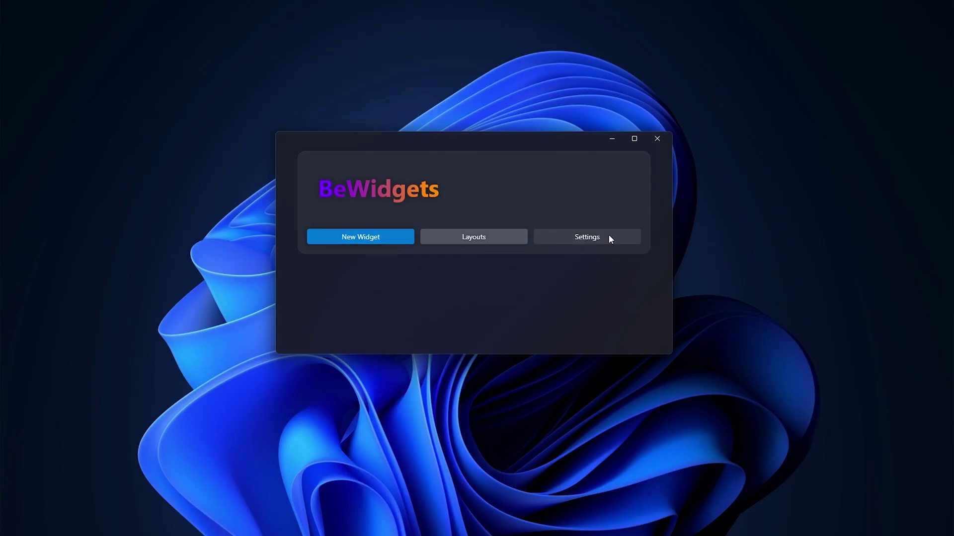
Add a new widget, select its name text, and view the widget type list unchanged
click(358, 238)
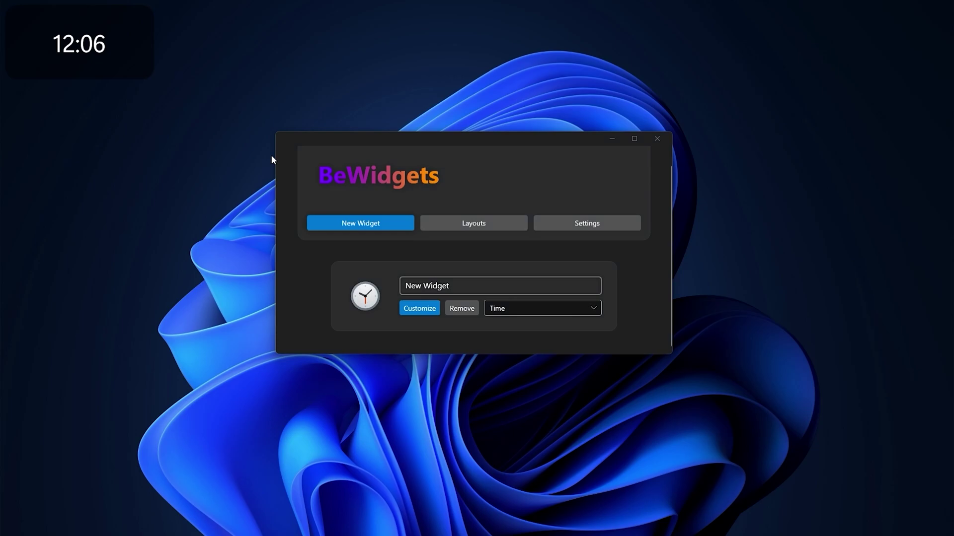
click(472, 286)
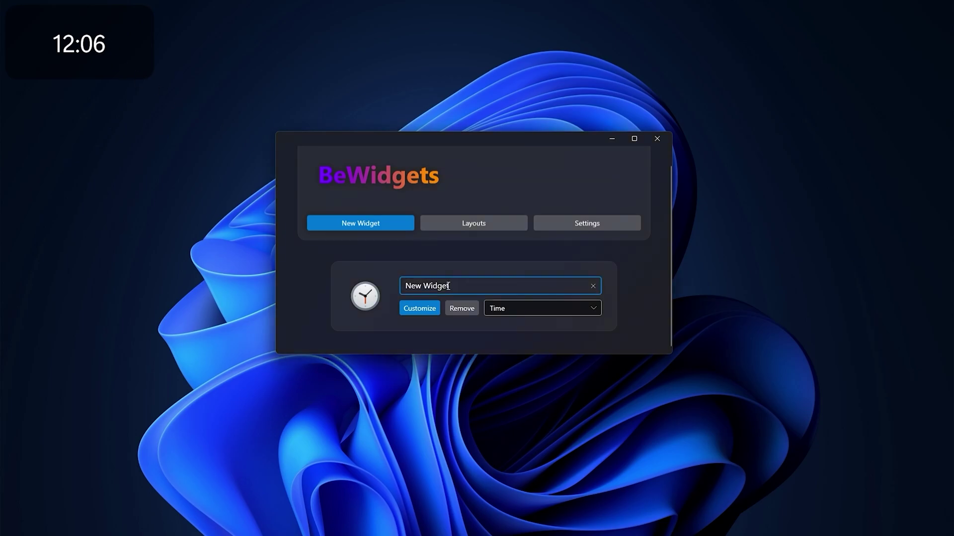
drag(472, 286, 407, 287)
click(515, 309)
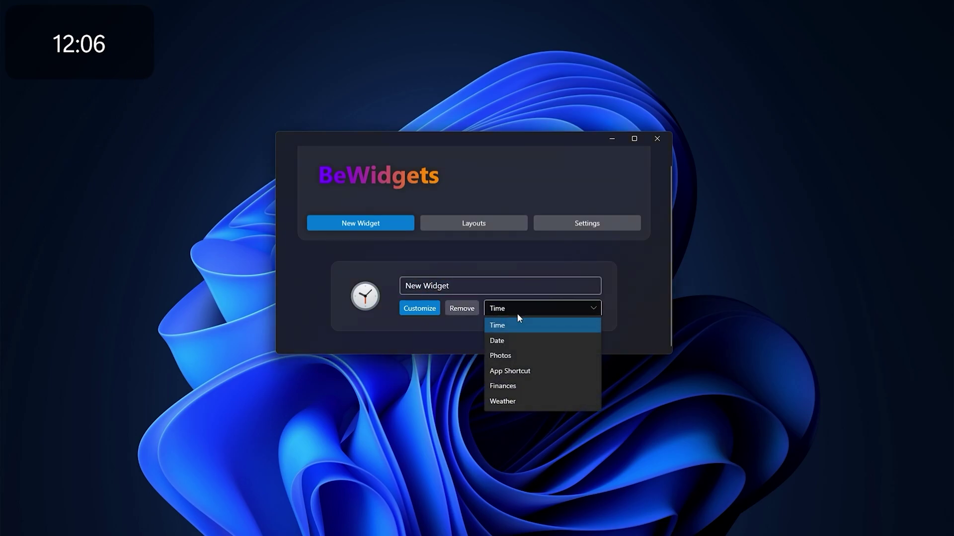
click(421, 309)
Browse the clock widget's Customize options
click(420, 309)
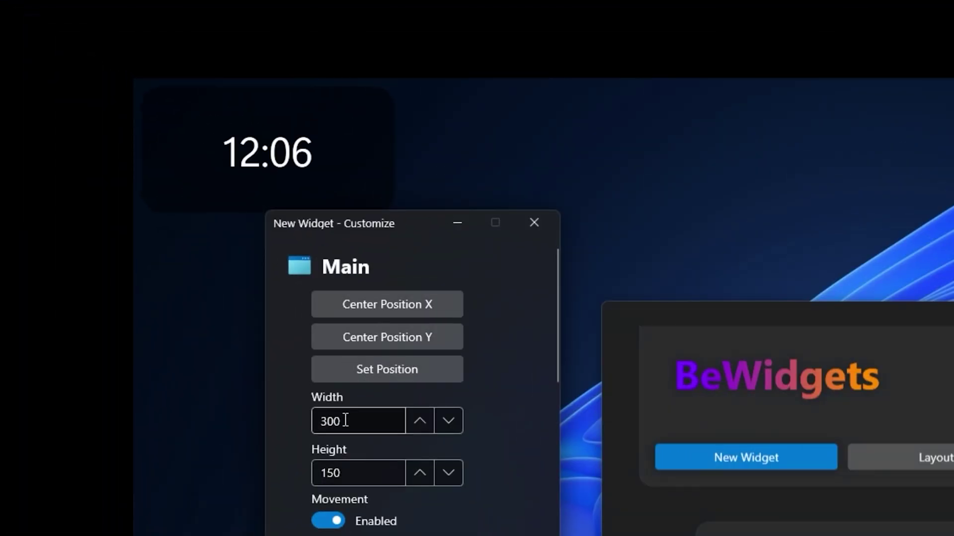
scroll(390, 499, down, 5)
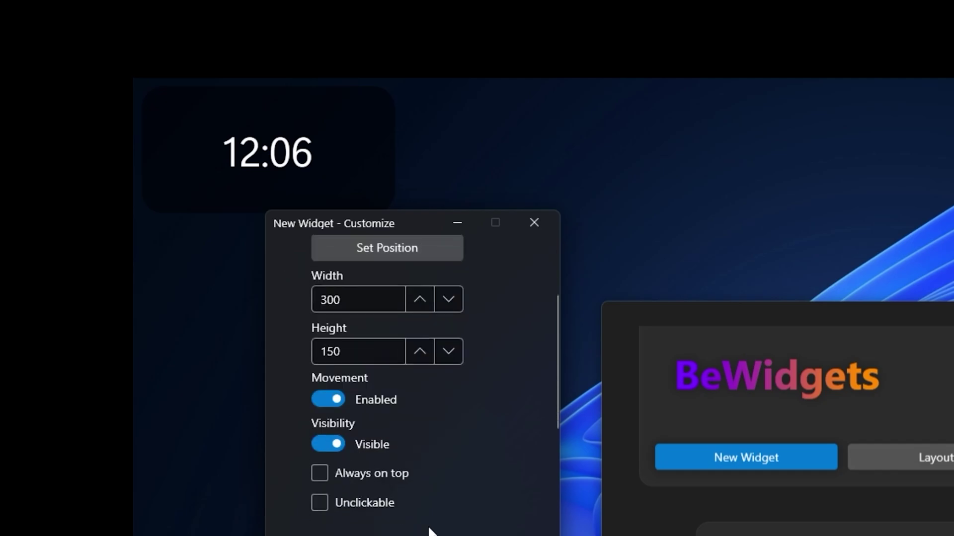
scroll(358, 405, down, 3)
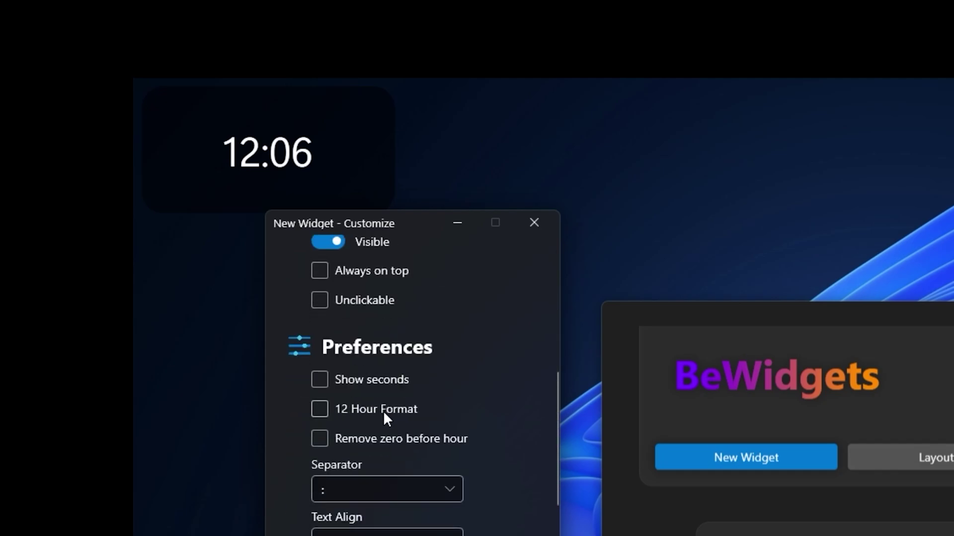
scroll(402, 440, down, 3)
scroll(386, 437, down, 1)
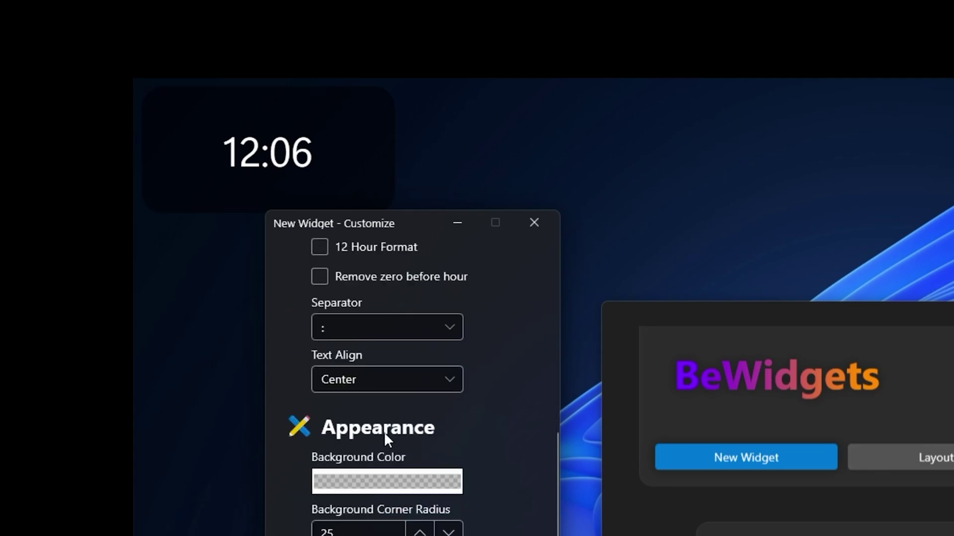
scroll(383, 432, down, 1)
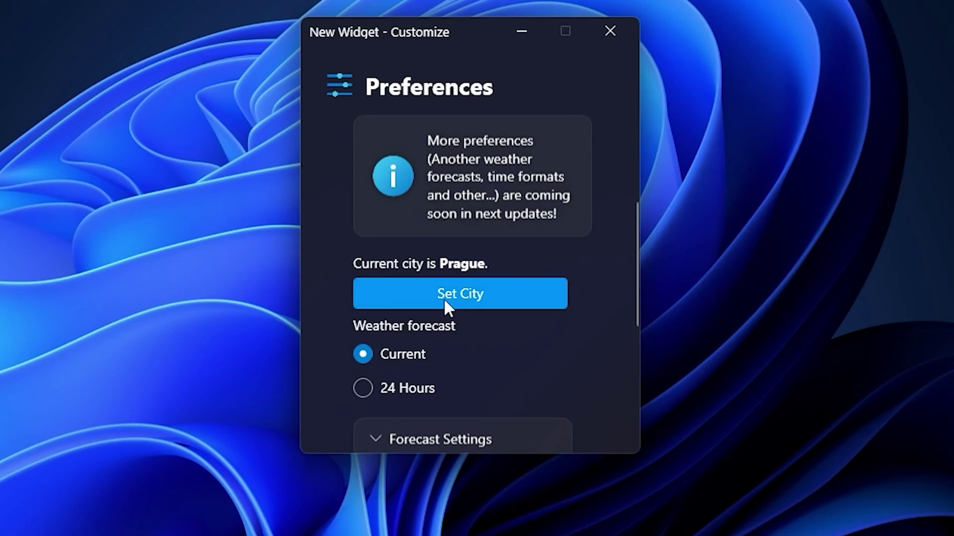
Change the weather city from Prague to Istanbul, then make a Finances widget at top centre
click(444, 298)
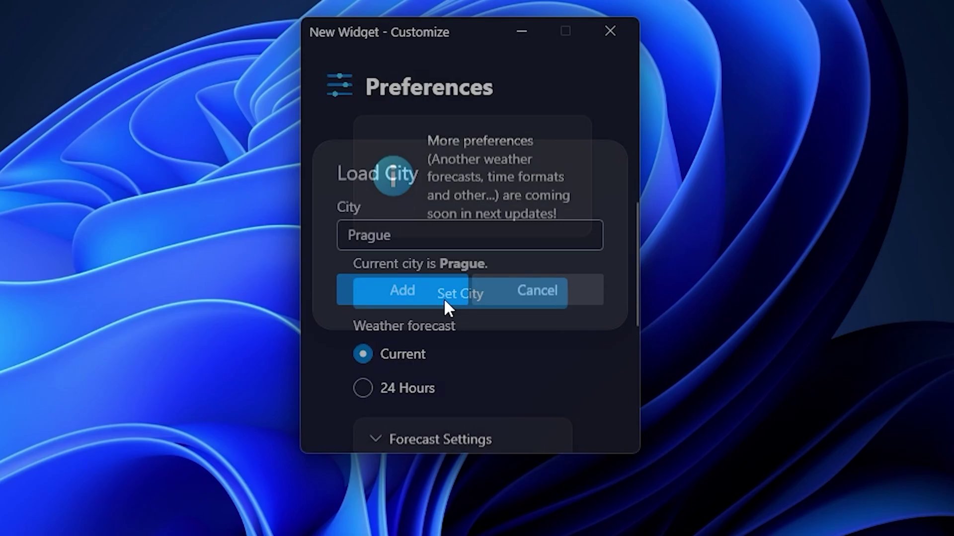
click(426, 235)
drag(426, 235, 326, 234)
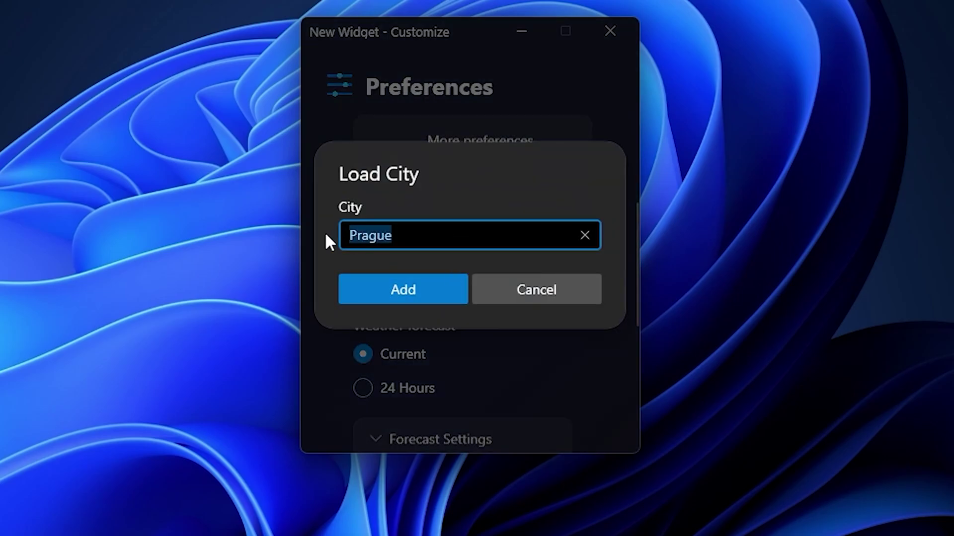
text(Istanb)
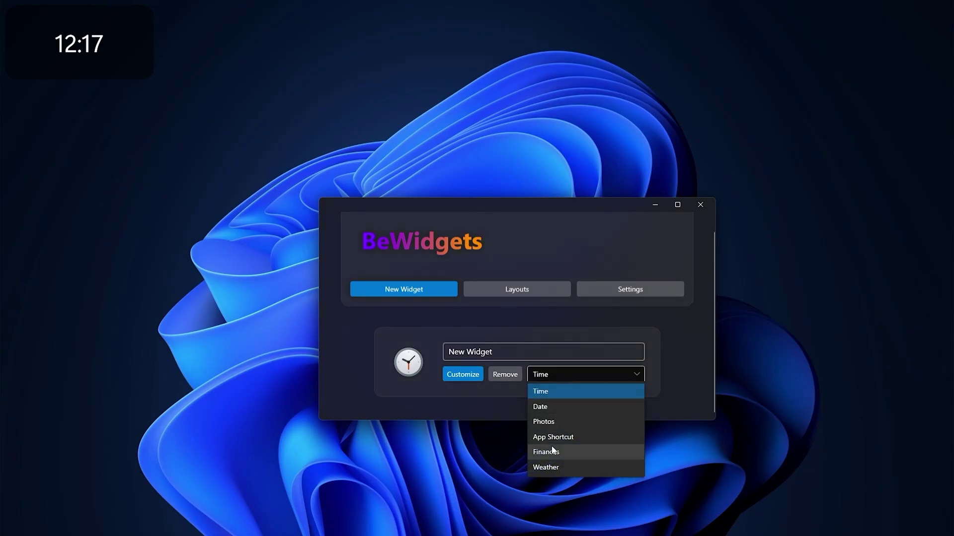
click(553, 451)
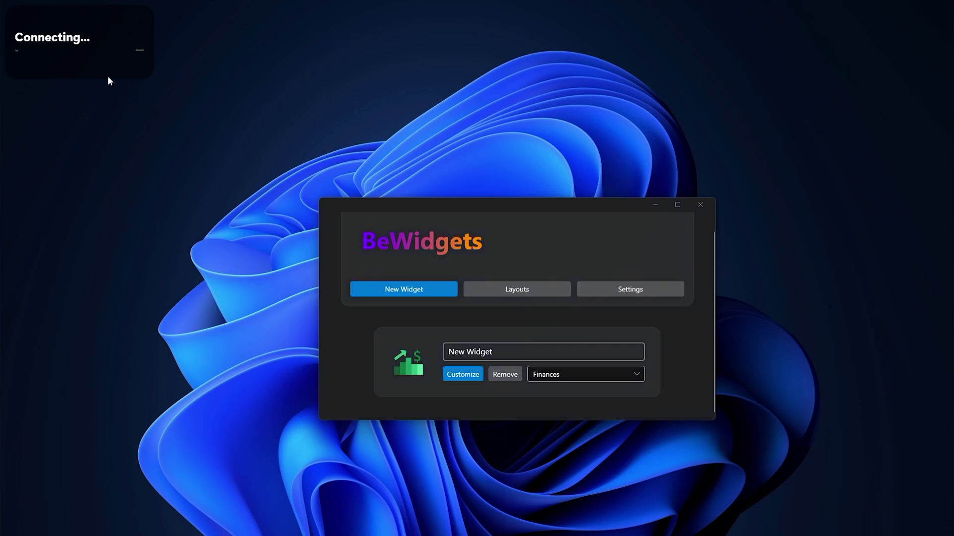
drag(109, 81, 513, 160)
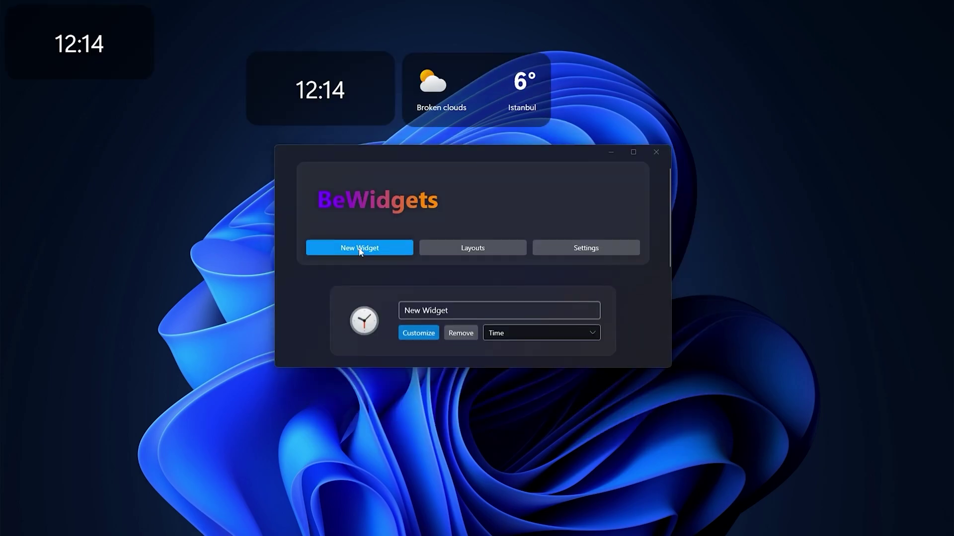
Make the second widget a Photos widget
scroll(362, 248, down, 3)
click(514, 321)
click(511, 370)
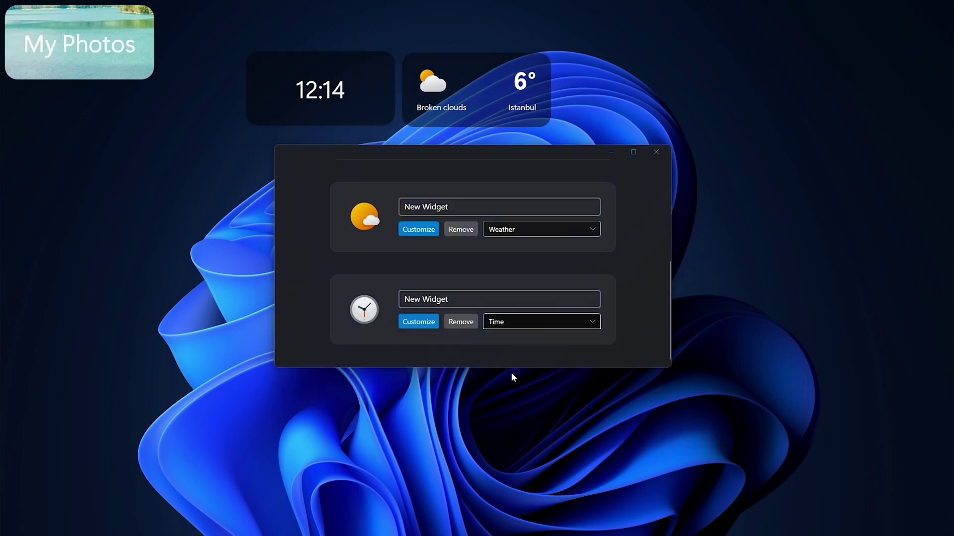
scroll(412, 234, up, 5)
Add a Finances widget and place it right of the weather widget
click(364, 239)
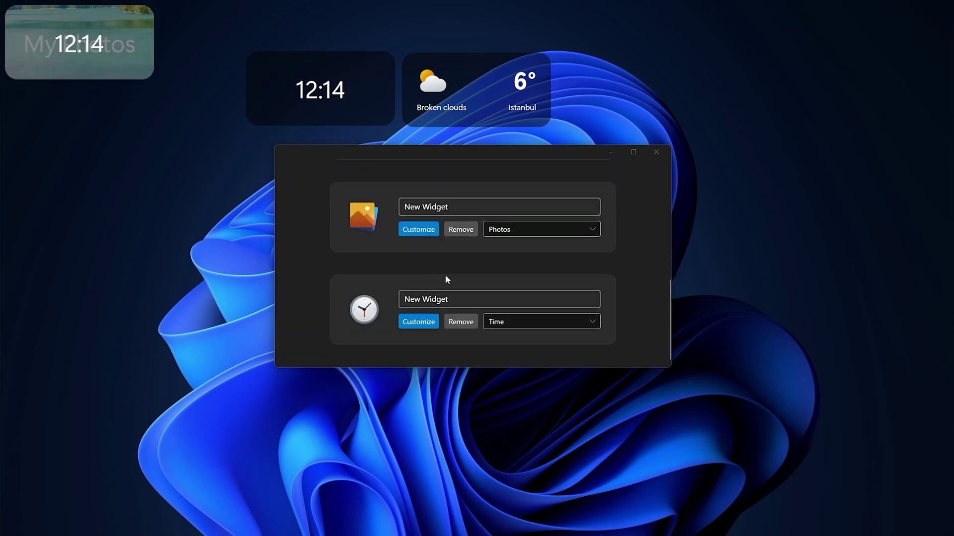
click(507, 321)
click(519, 398)
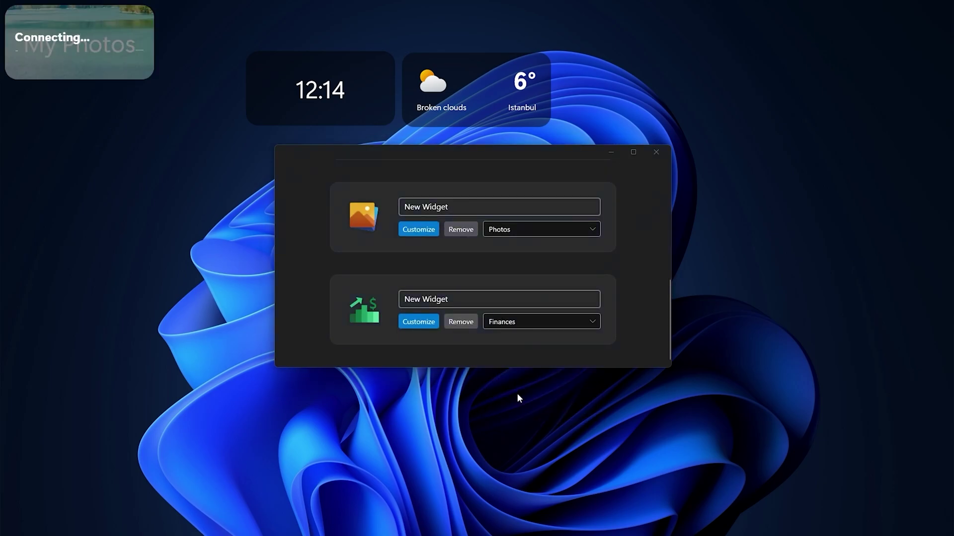
drag(87, 52, 122, 92)
Add an App Shortcut widget at the row's far right and review its settings
scroll(347, 228, up, 6)
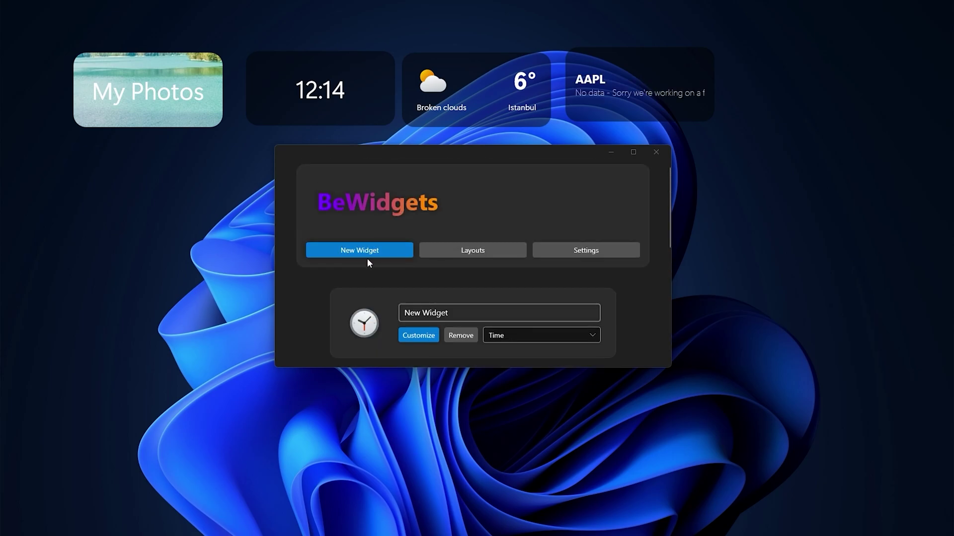
click(364, 251)
click(535, 322)
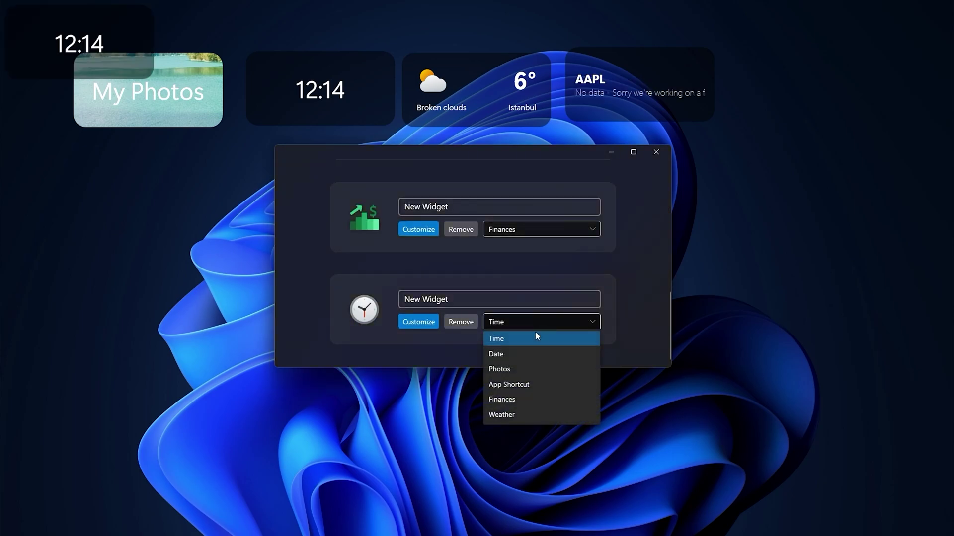
click(539, 391)
drag(108, 89, 786, 72)
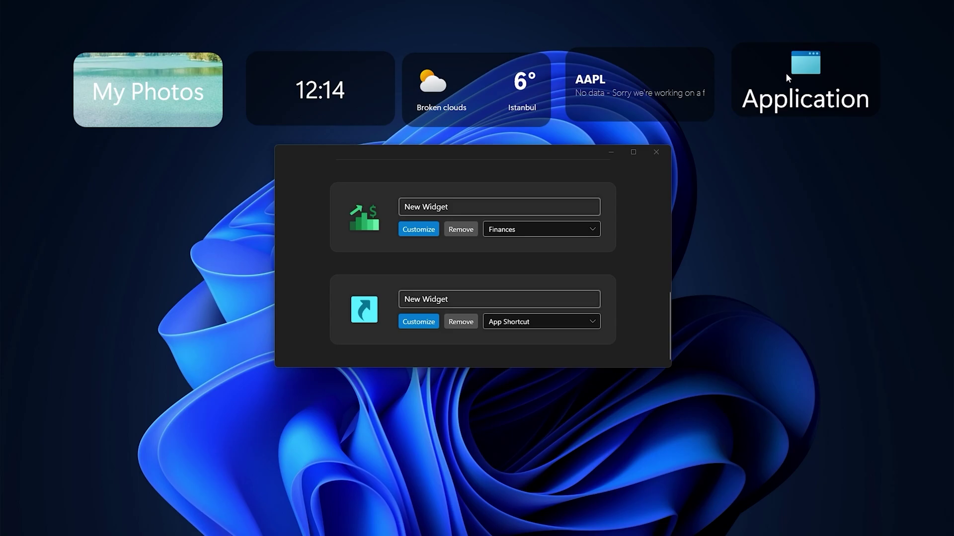
click(418, 322)
scroll(126, 106, down, 10)
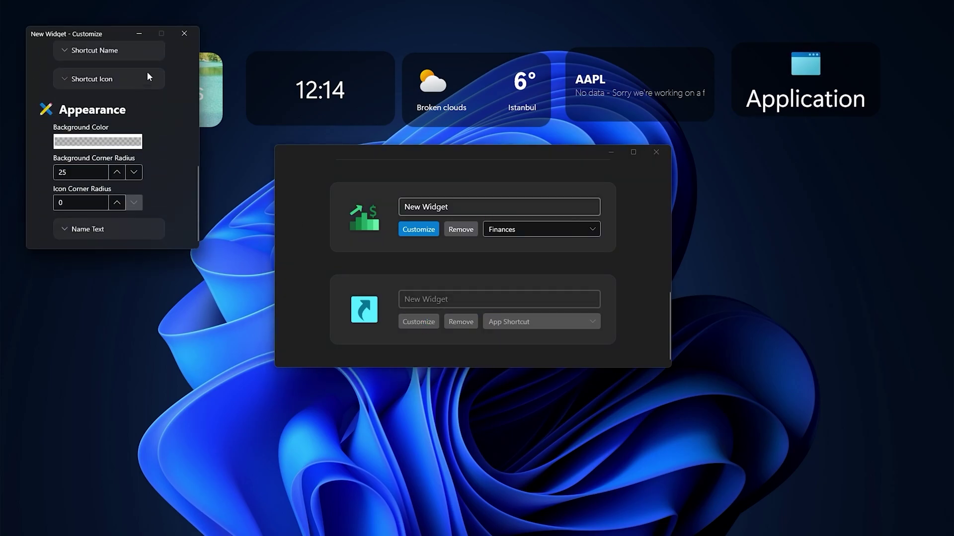
click(184, 33)
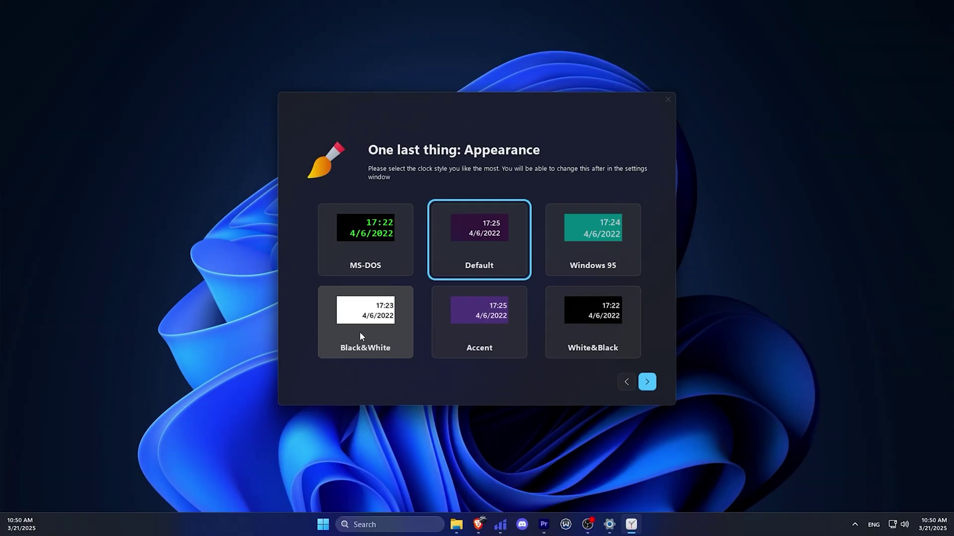
Choose the Black&White clock style on the setup wizard's Appearance page
click(360, 332)
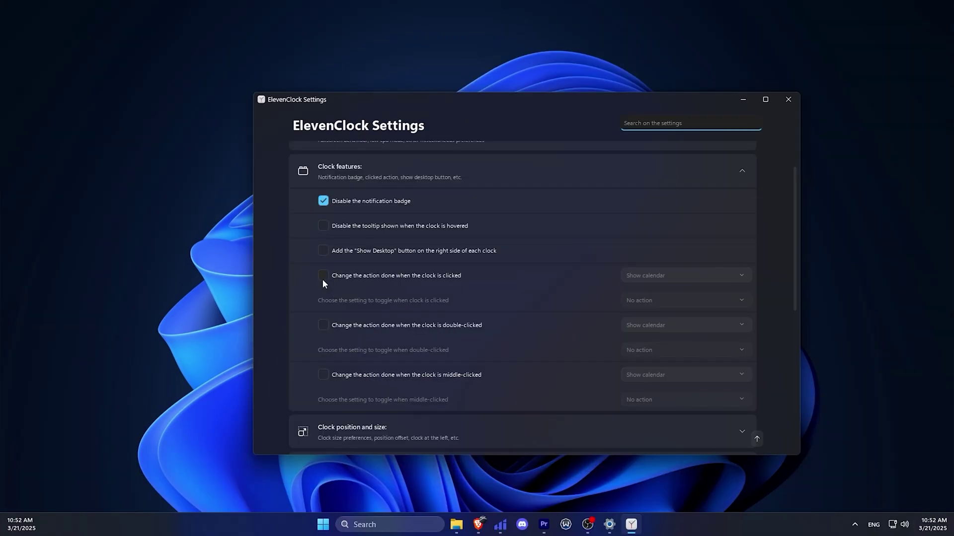
Enable custom click, double-click and middle-click clock actions, with the click action set to Show desktop
click(323, 276)
click(323, 325)
click(323, 374)
click(649, 275)
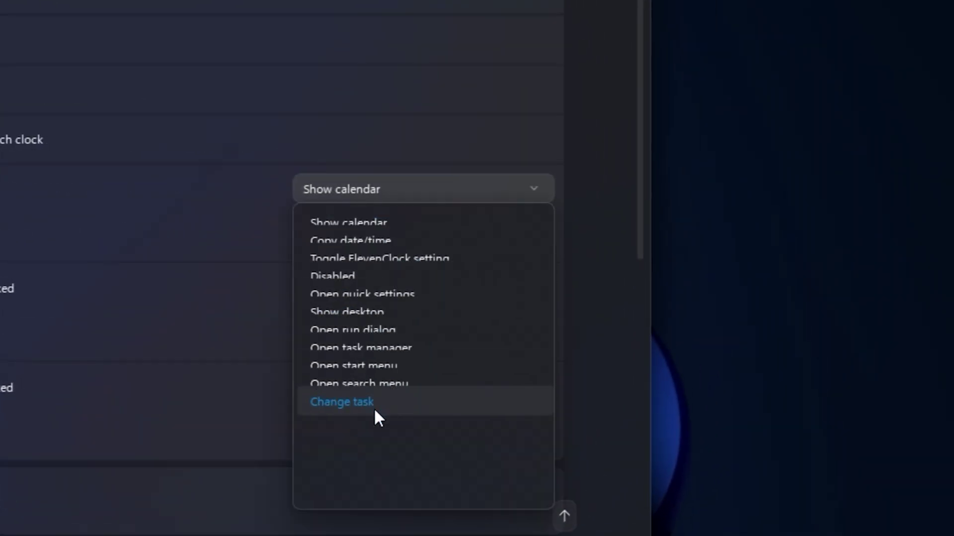
click(371, 312)
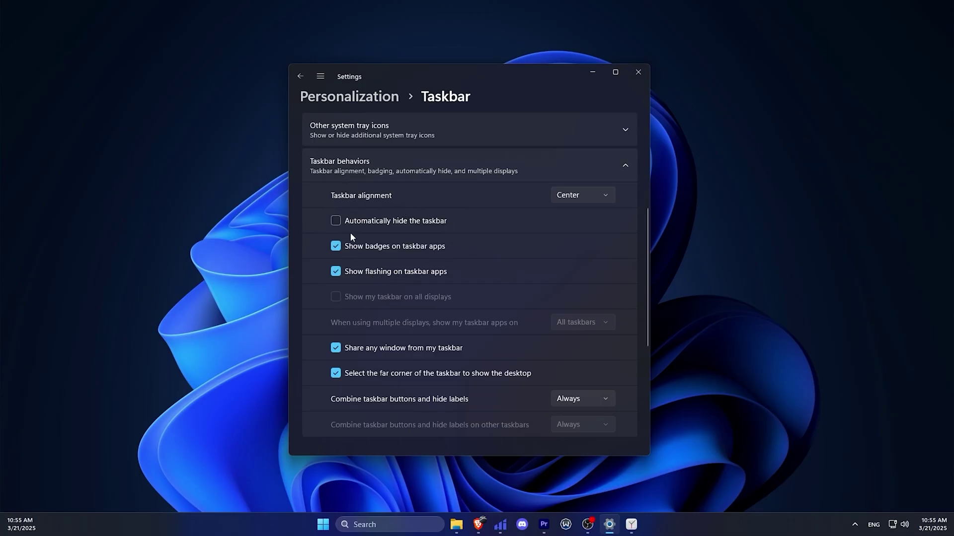
Turn on 'Automatically hide the taskbar' under Taskbar behaviors
click(351, 228)
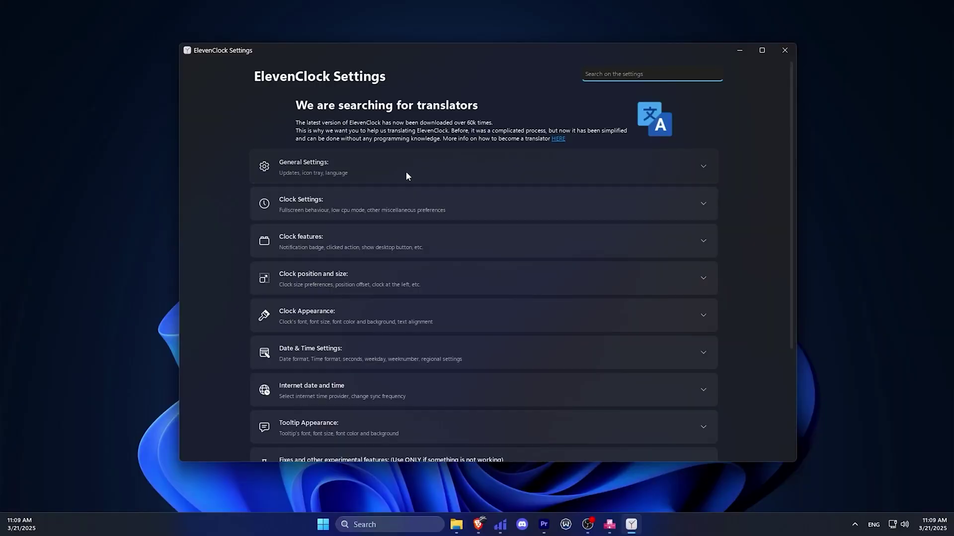
Expand the General, Clock and Clock features sections, re-enable the notification badge and disable the hover tooltip
click(406, 169)
click(416, 373)
scroll(413, 387, down, 6)
click(412, 365)
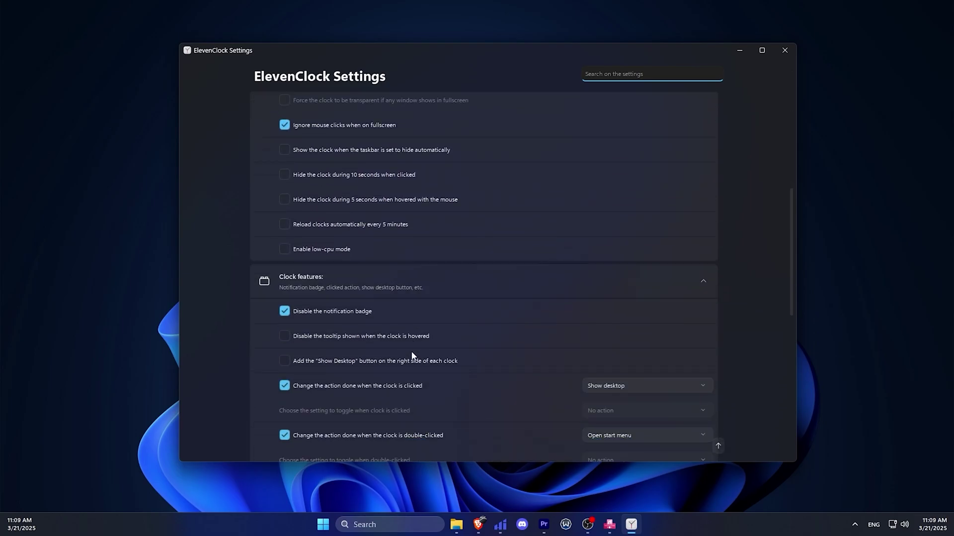
click(337, 313)
click(323, 336)
scroll(323, 336, down, 5)
Turn on a custom clock font, then highlight the Multi-monitor support line on the ElevenClock features page
click(323, 337)
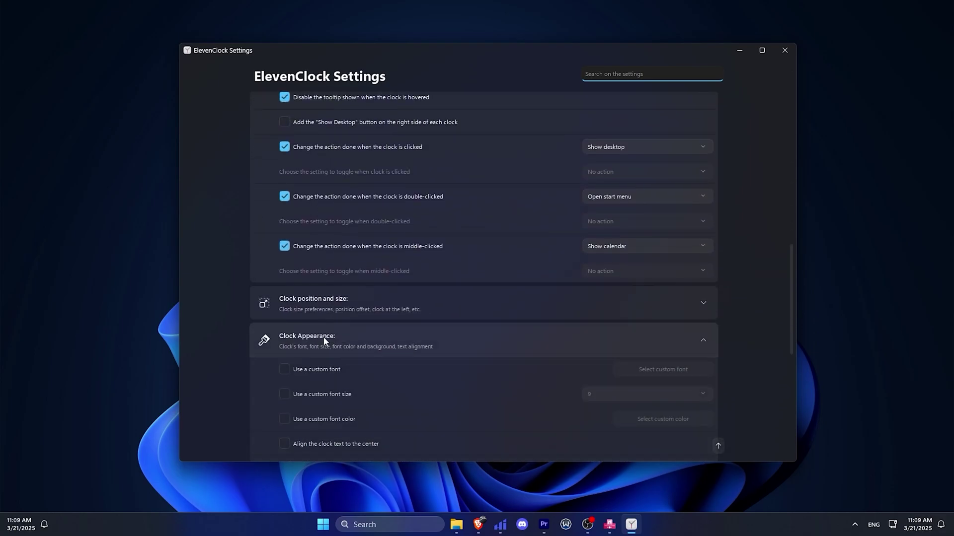
scroll(324, 337, down, 2)
click(293, 252)
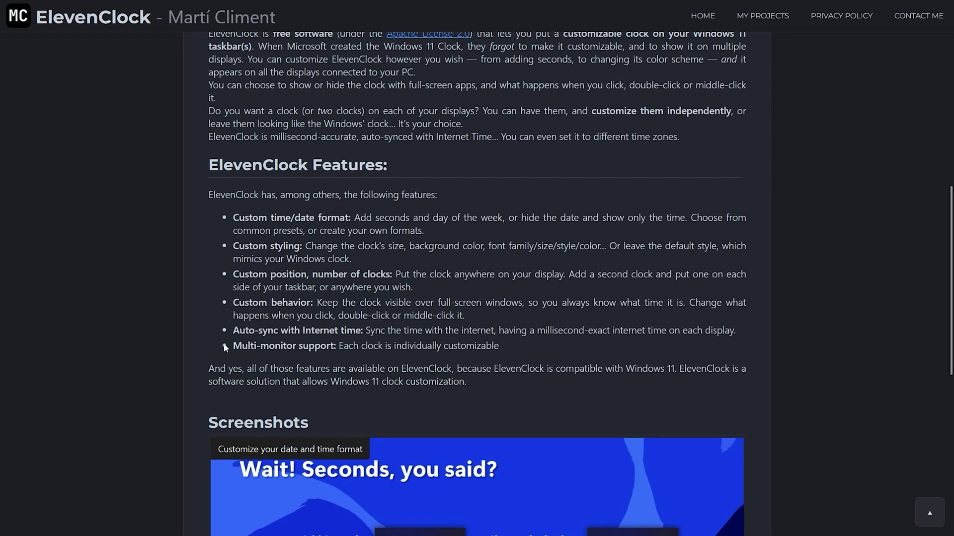
drag(225, 348, 484, 347)
click(618, 347)
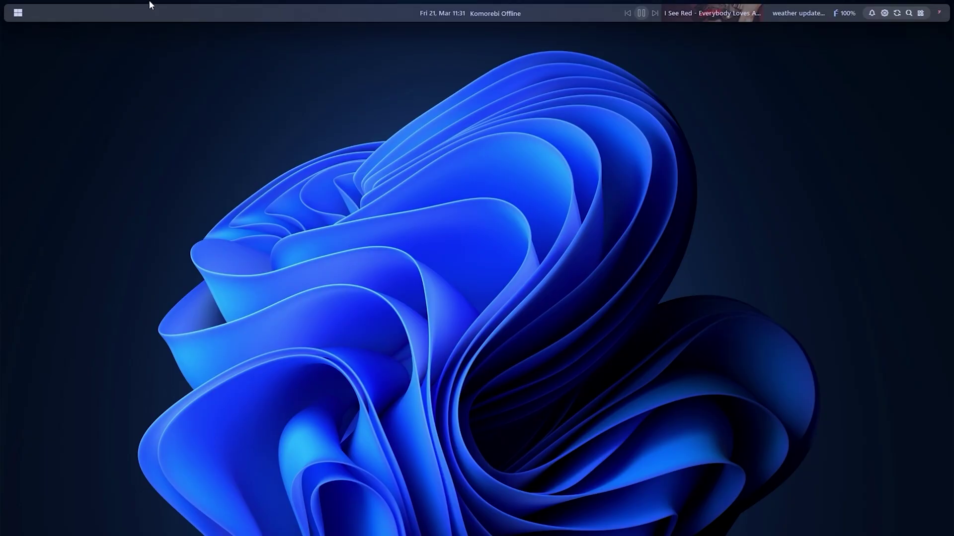
Open the Windows Widgets news panel from the YASB bar icon and close it again
click(923, 15)
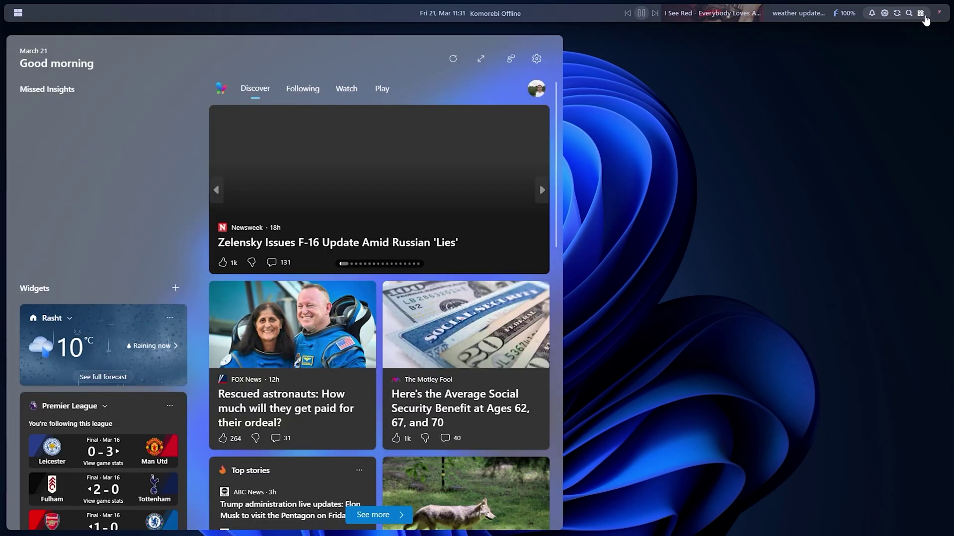
click(910, 14)
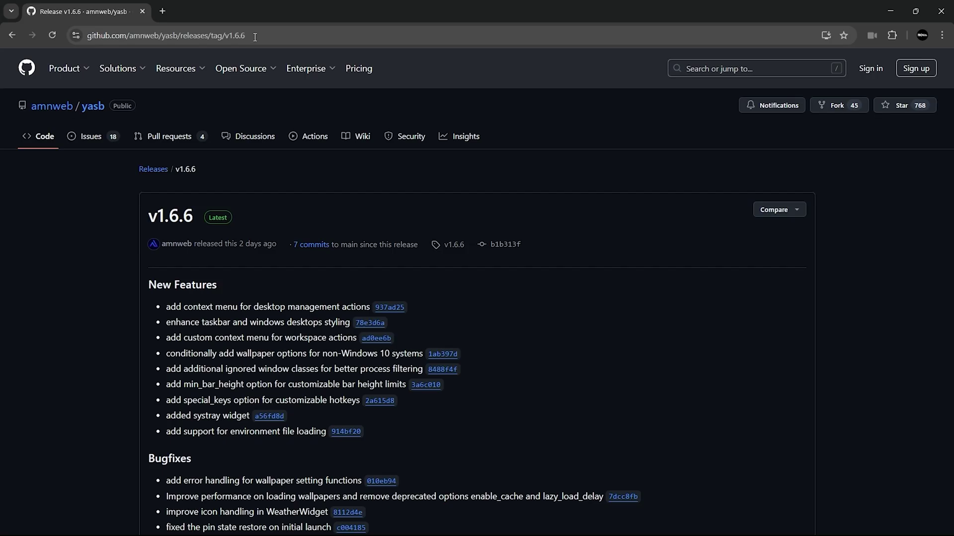
Scroll the yasb v1.6.6 release page down to the yasb-1.6.6-win64.msi installer under Assets
click(139, 35)
click(132, 229)
scroll(133, 229, down, 14)
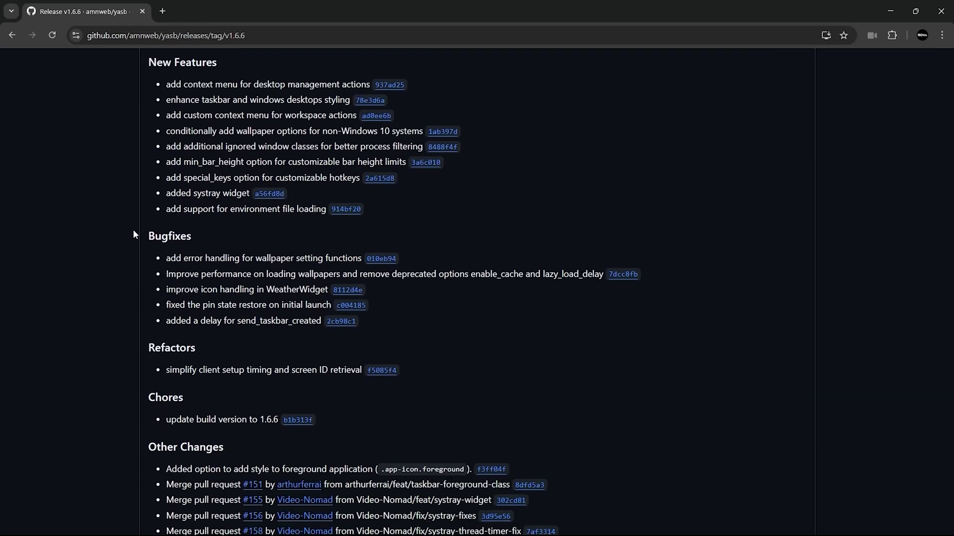
scroll(143, 270, down, 2)
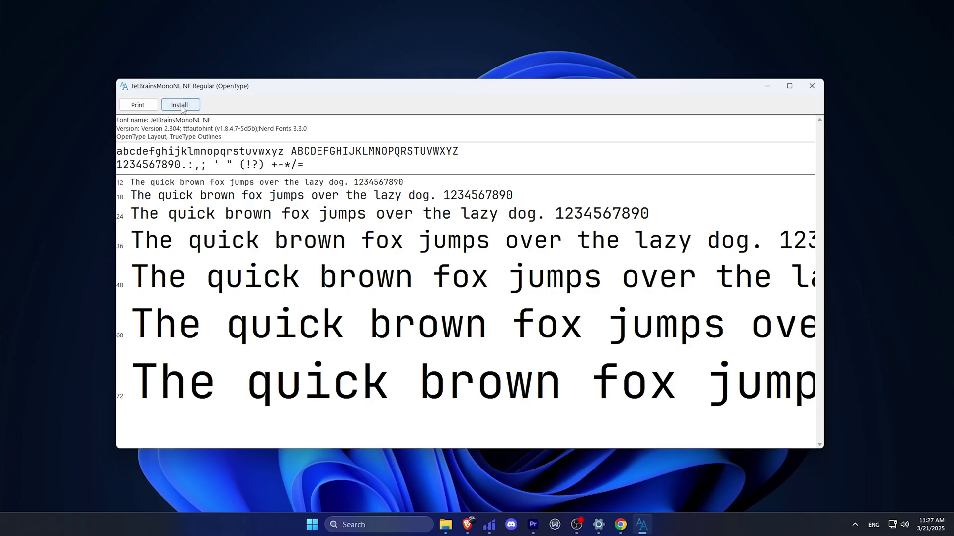
Install the JetBrainsMonoNL NF Regular font, replacing the existing copy
click(179, 105)
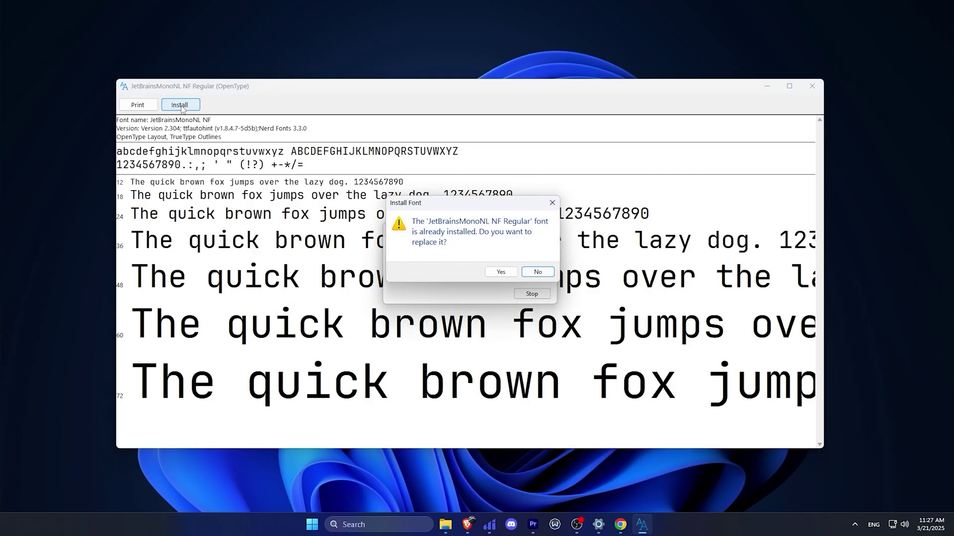
click(507, 272)
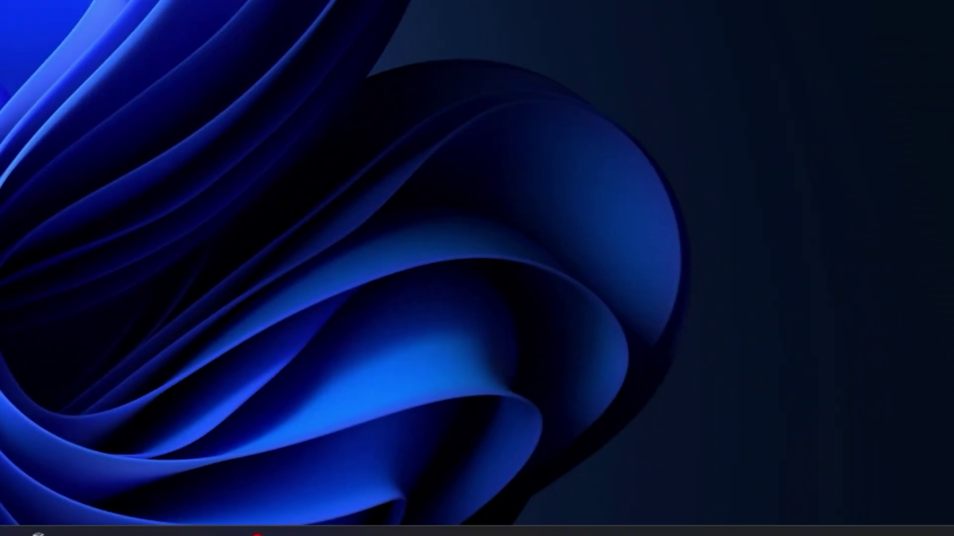
Install the Windows 11 Theme from YASB's Theme Gallery, then highlight the README's widgets list heading
click(760, 518)
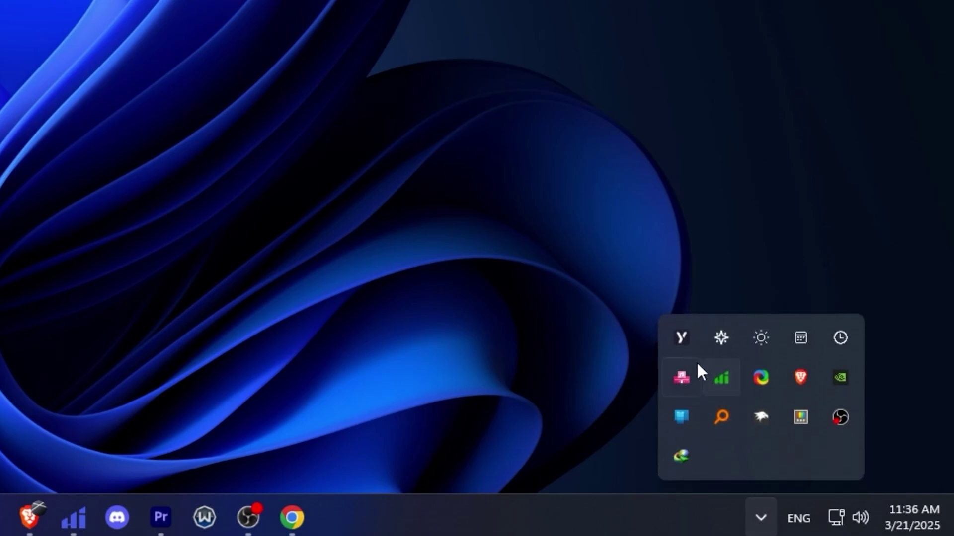
right_click(680, 341)
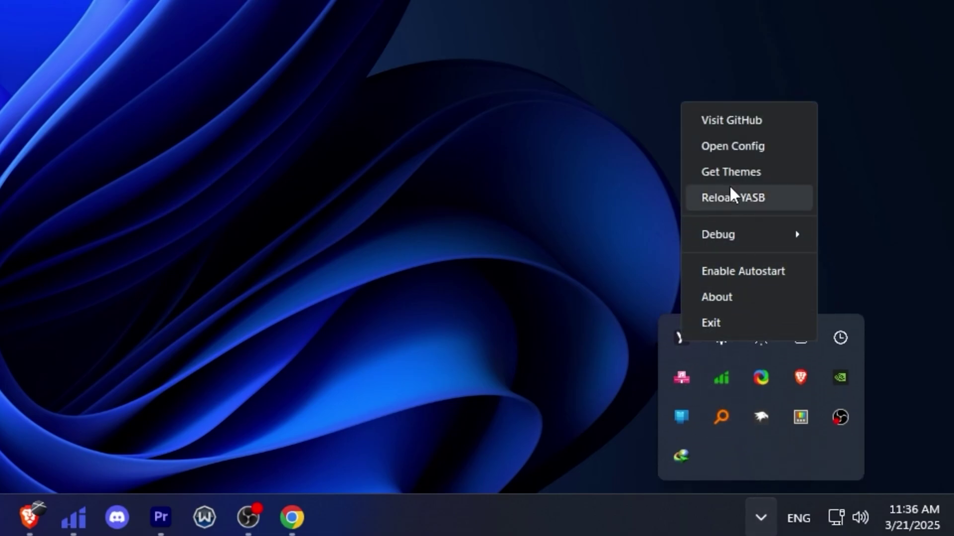
click(766, 174)
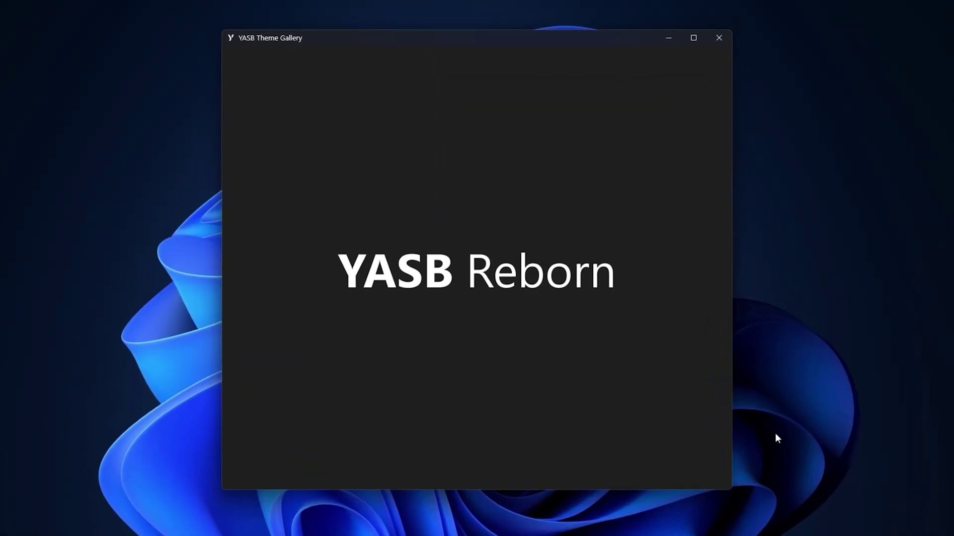
drag(730, 98, 747, 300)
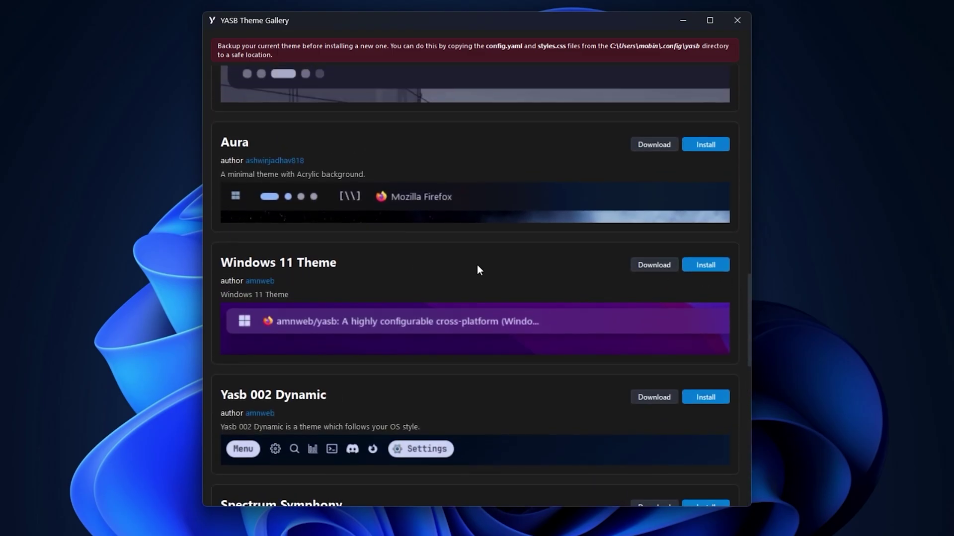
click(705, 265)
click(457, 281)
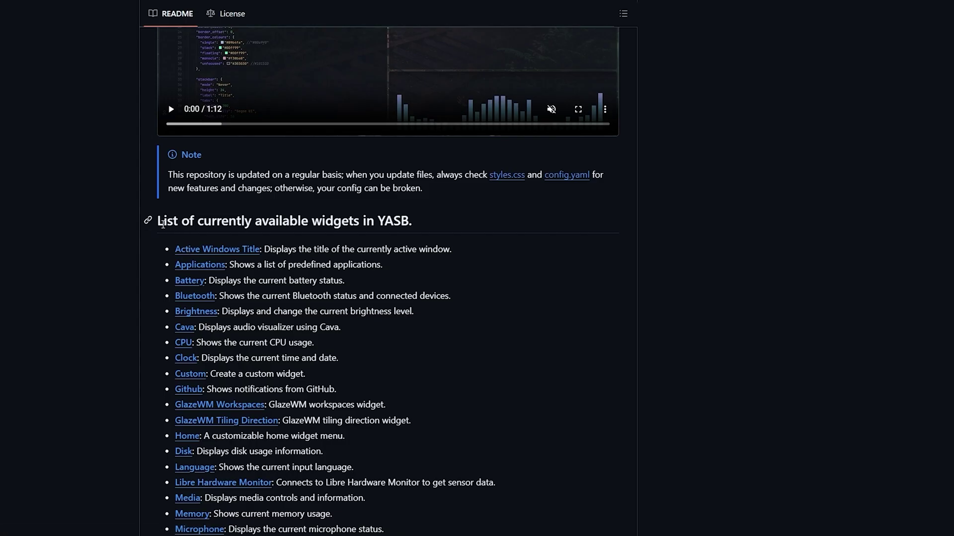
drag(157, 221, 422, 217)
scroll(599, 267, down, 2)
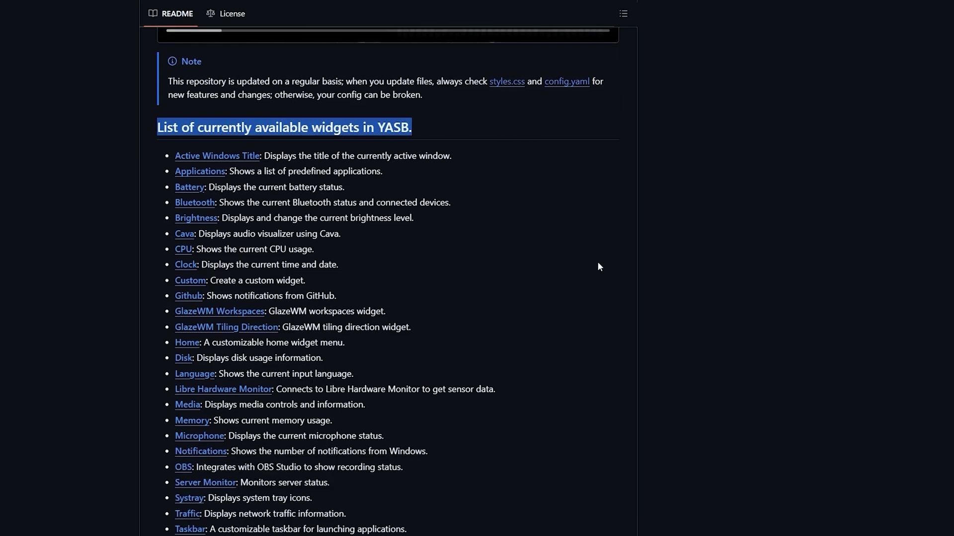
click(599, 267)
scroll(599, 267, down, 7)
scroll(599, 267, up, 8)
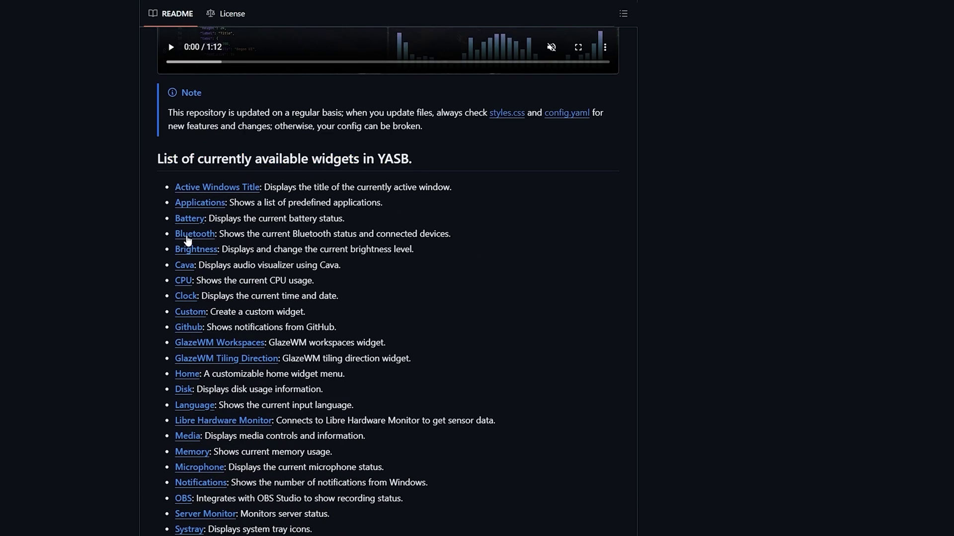
drag(158, 203, 390, 208)
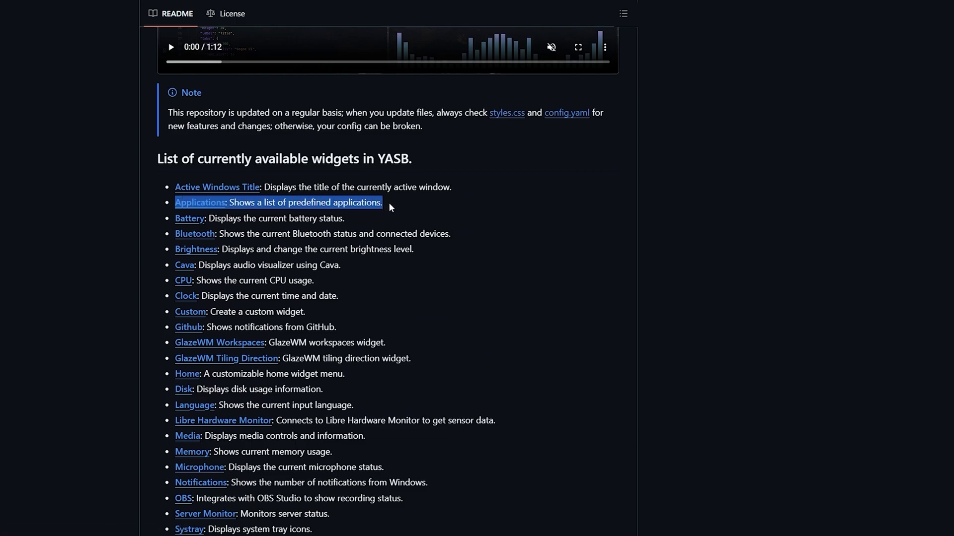
drag(164, 281, 330, 281)
scroll(169, 213, down, 2)
drag(172, 185, 344, 186)
drag(168, 389, 404, 388)
scroll(421, 386, down, 2)
drag(174, 323, 350, 332)
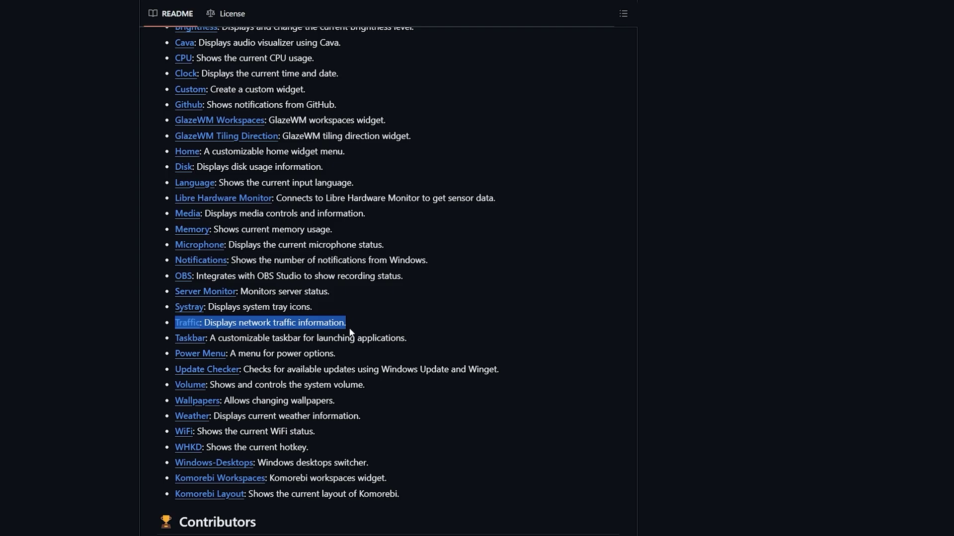
drag(174, 416, 374, 431)
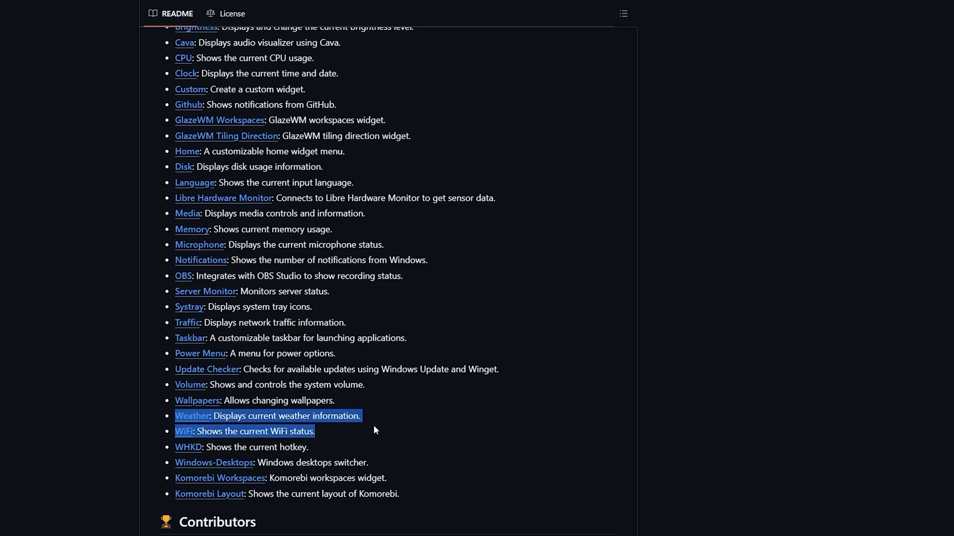
drag(175, 354, 414, 364)
click(472, 379)
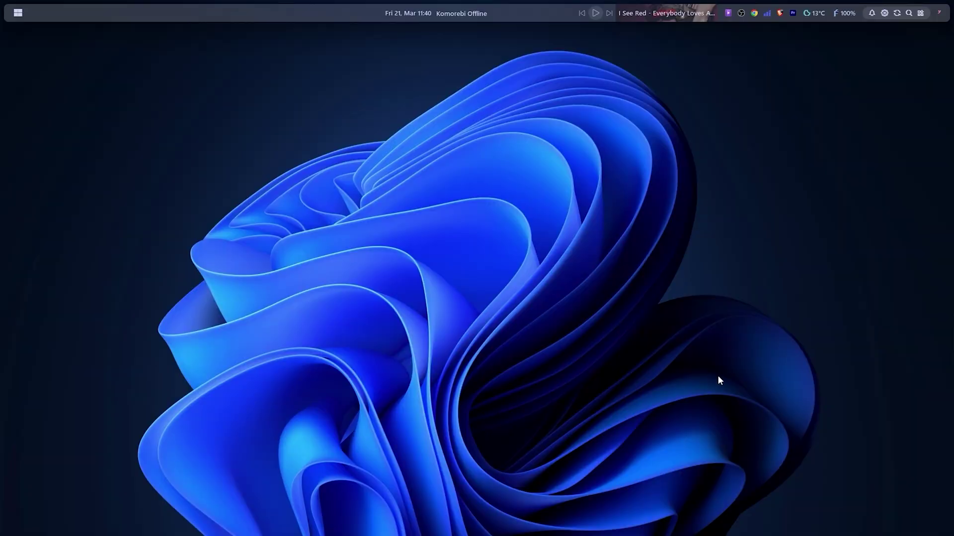
Open YASB's .config\yasb folder through the tray icon's Open Config option
mouse_move(799, 535)
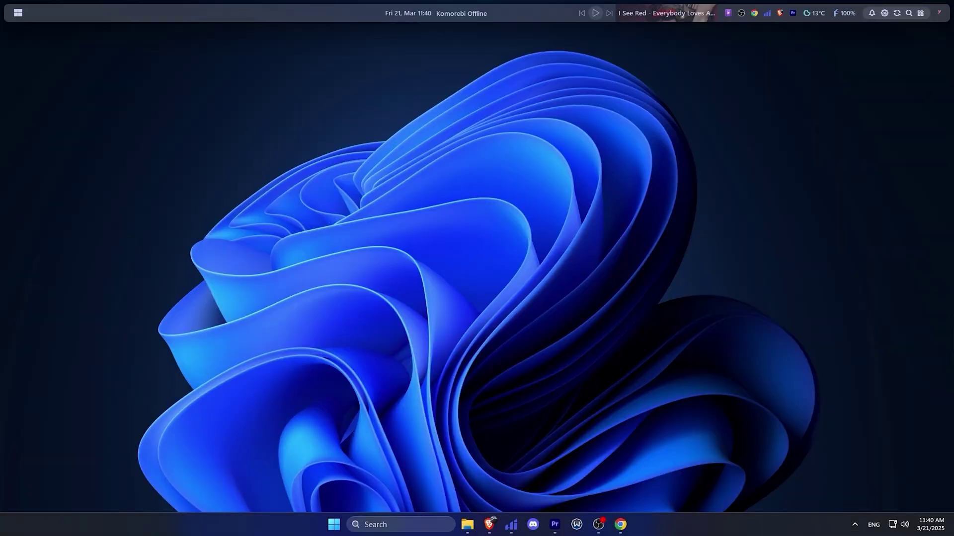
click(854, 530)
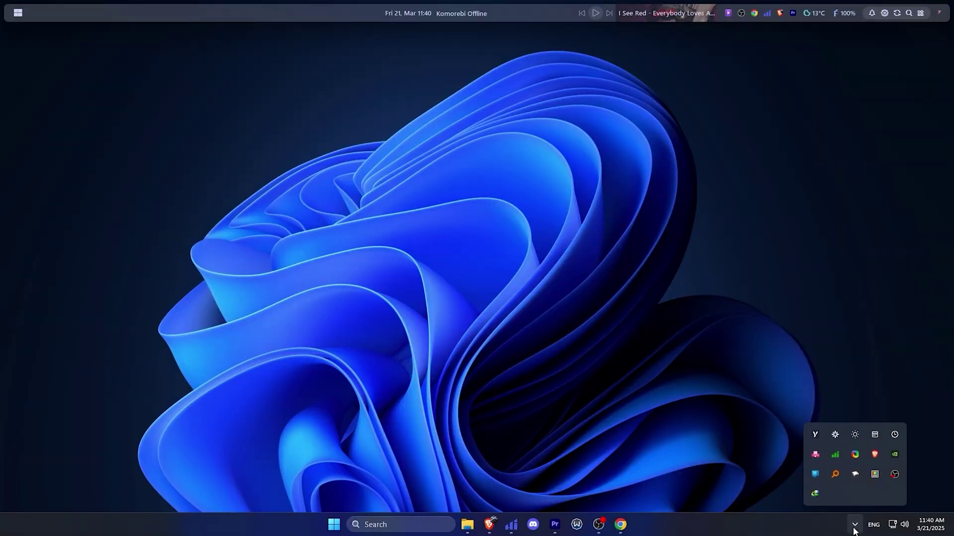
right_click(817, 435)
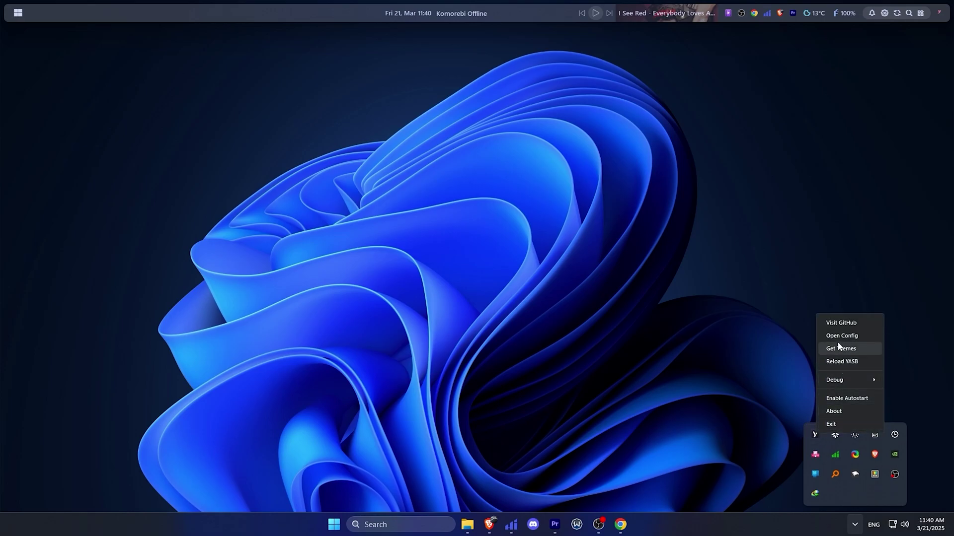
click(866, 338)
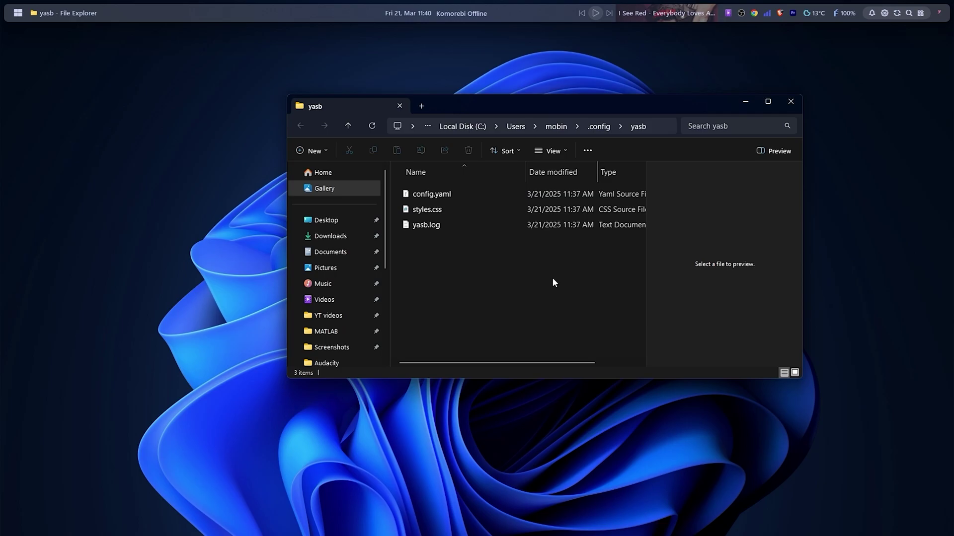
Open config.yaml in Visual Studio Code and scroll through its contents
double_click(492, 197)
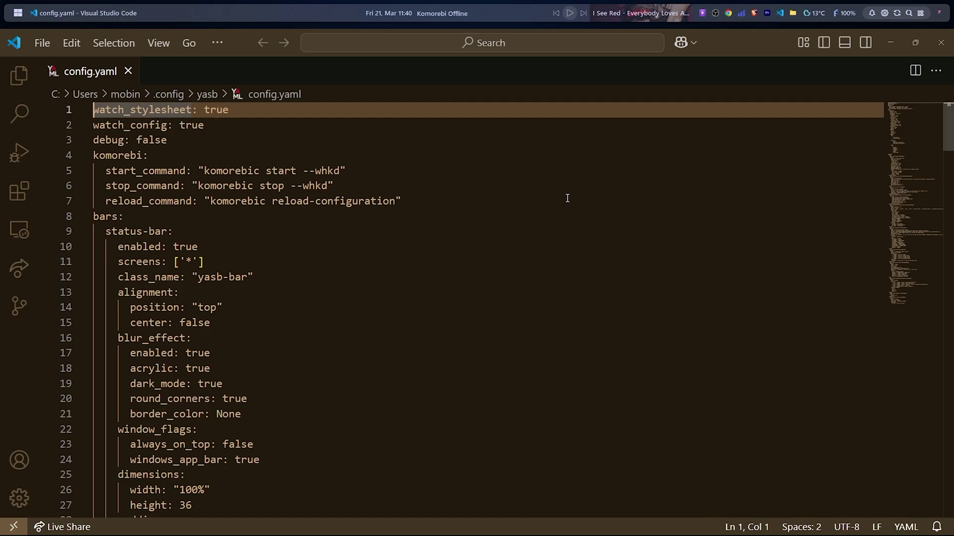
mouse_move(943, 132)
mouse_down()
mouse_move(940, 440)
mouse_move(940, 130)
mouse_up()
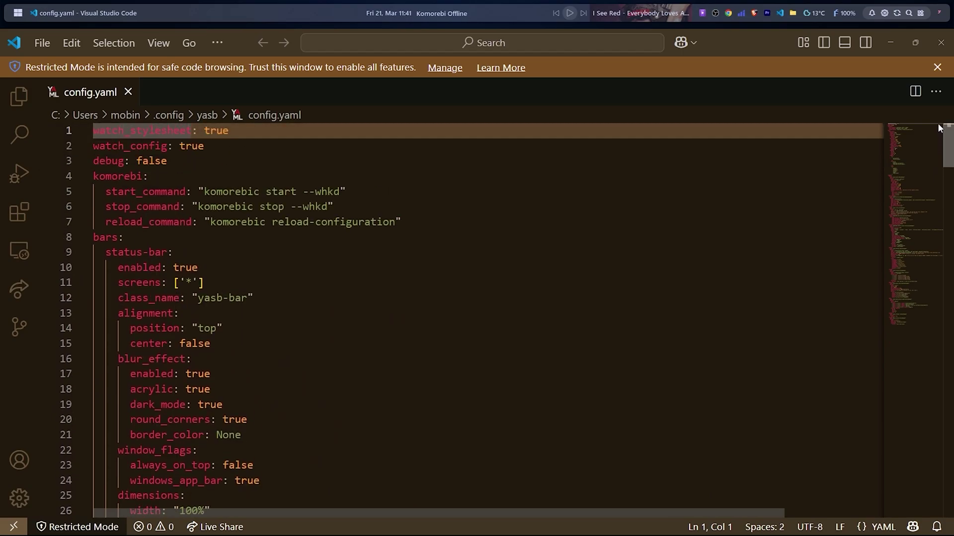